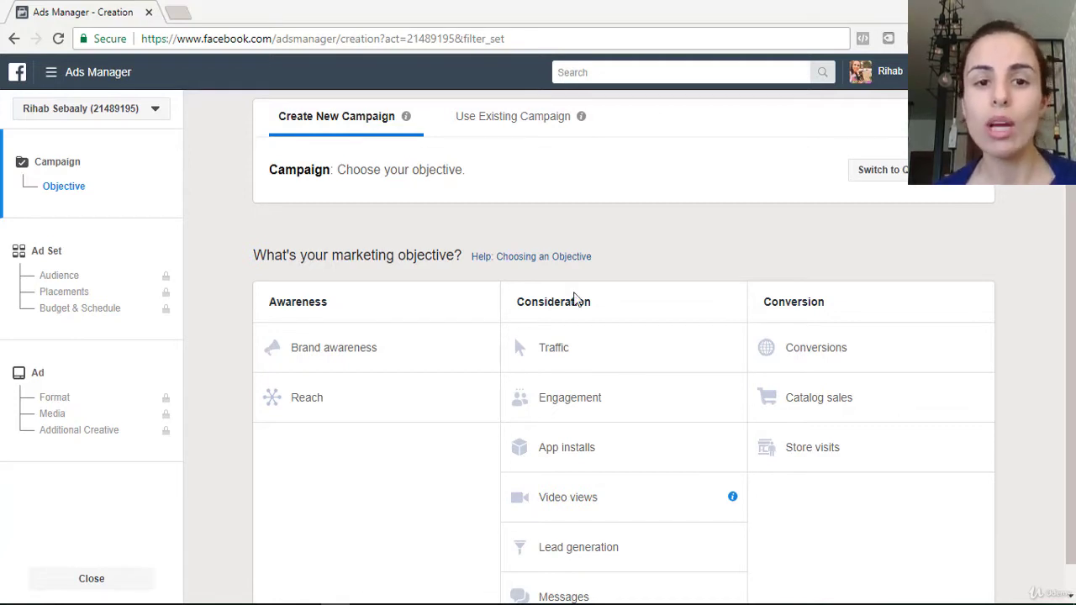
Create a Conversions campaign named 'Instagram' and continue to the ad set setup.
click(809, 351)
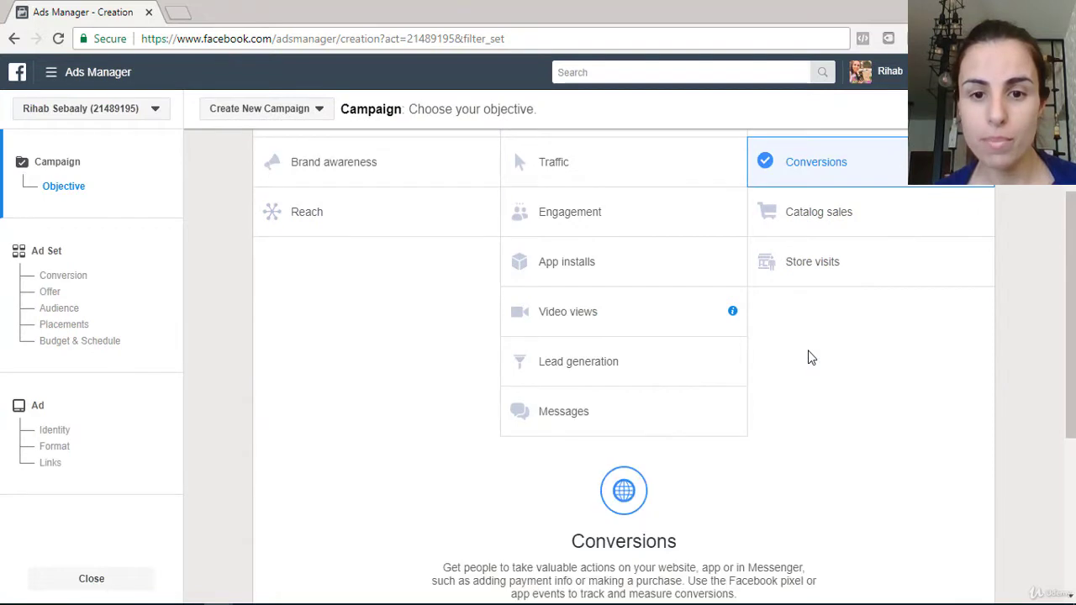
drag(664, 349, 527, 353)
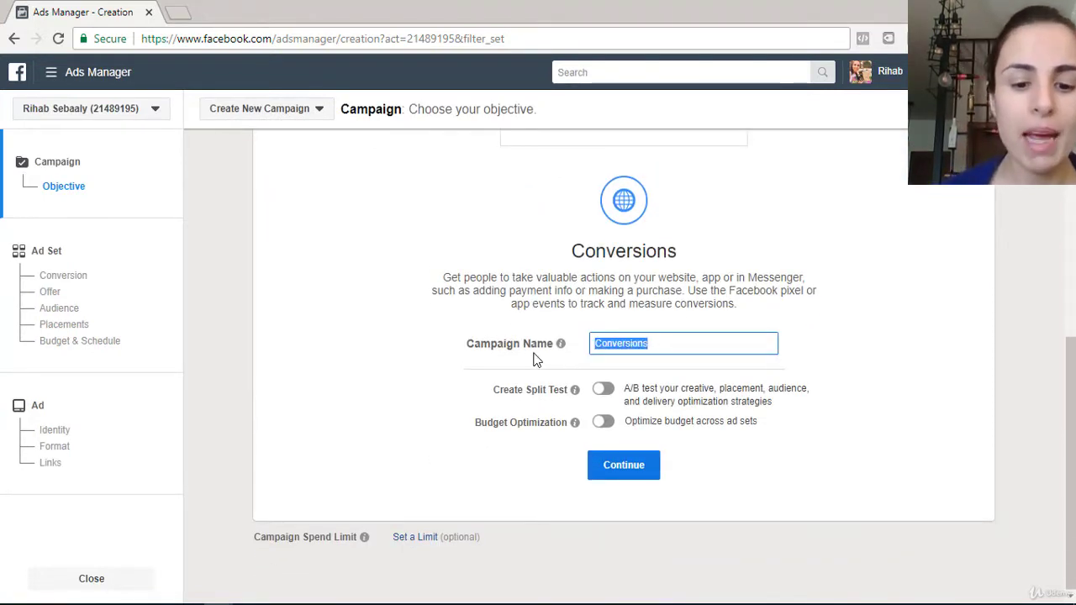
text(Instagram)
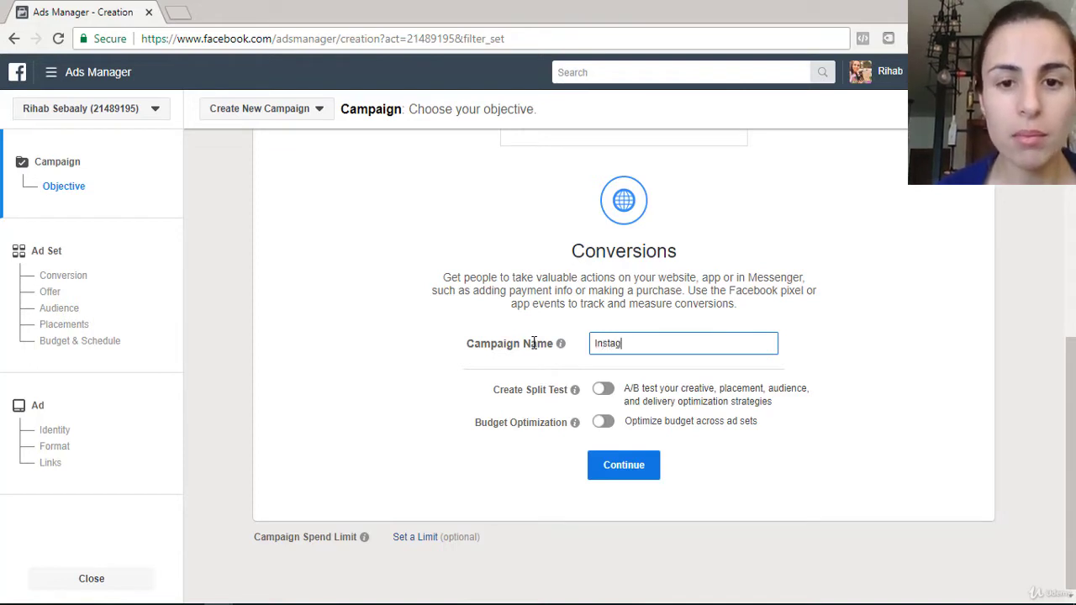
click(620, 471)
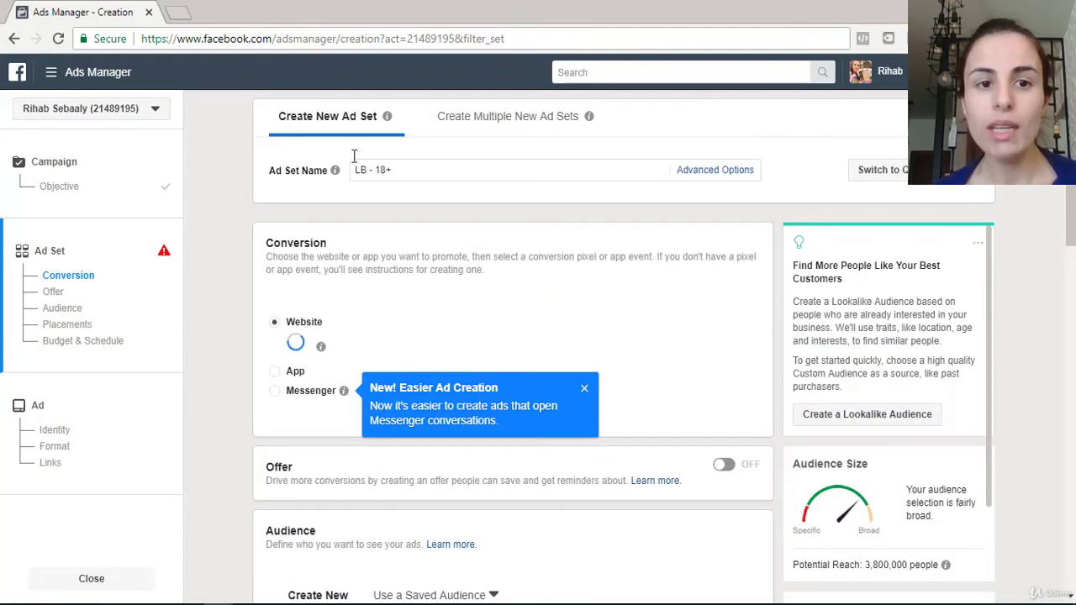
Rename the ad set to 'Instagram-Yoga ad'.
drag(411, 169, 352, 172)
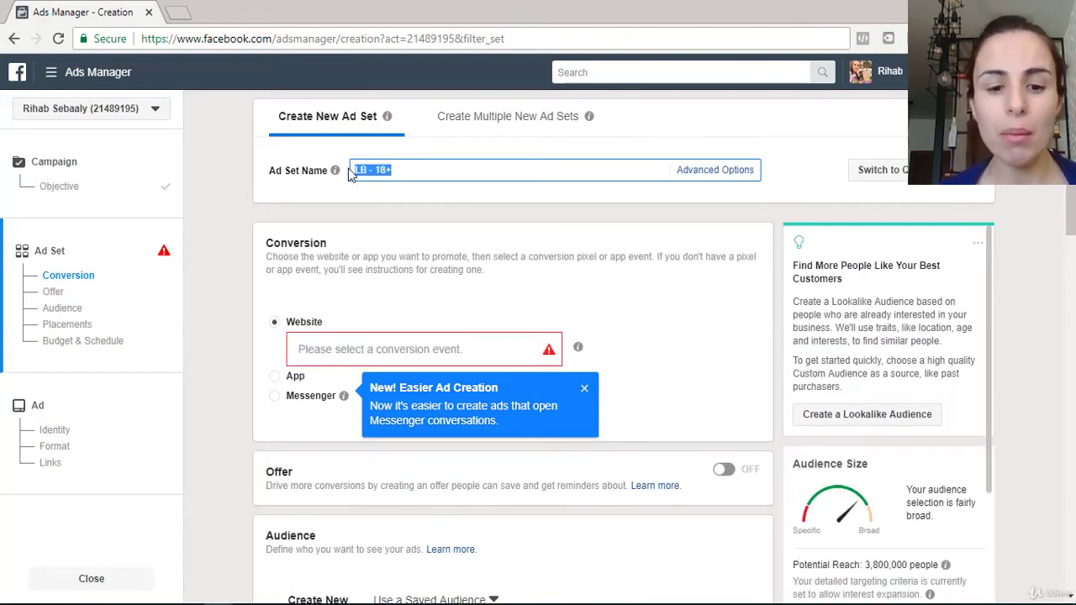
key(BackSpace)
text(Ins)
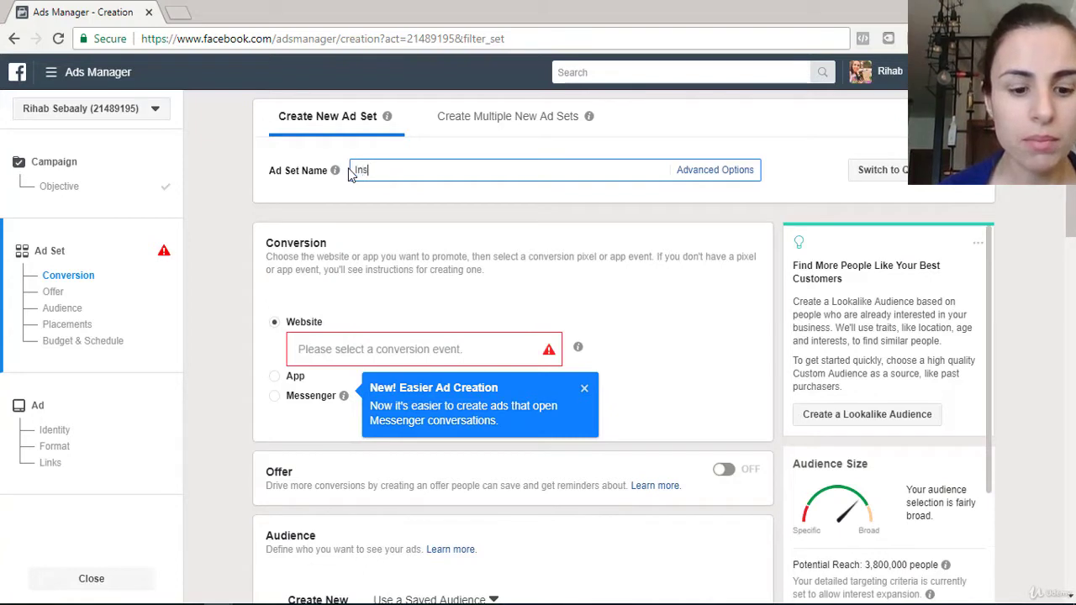
text(tagram-)
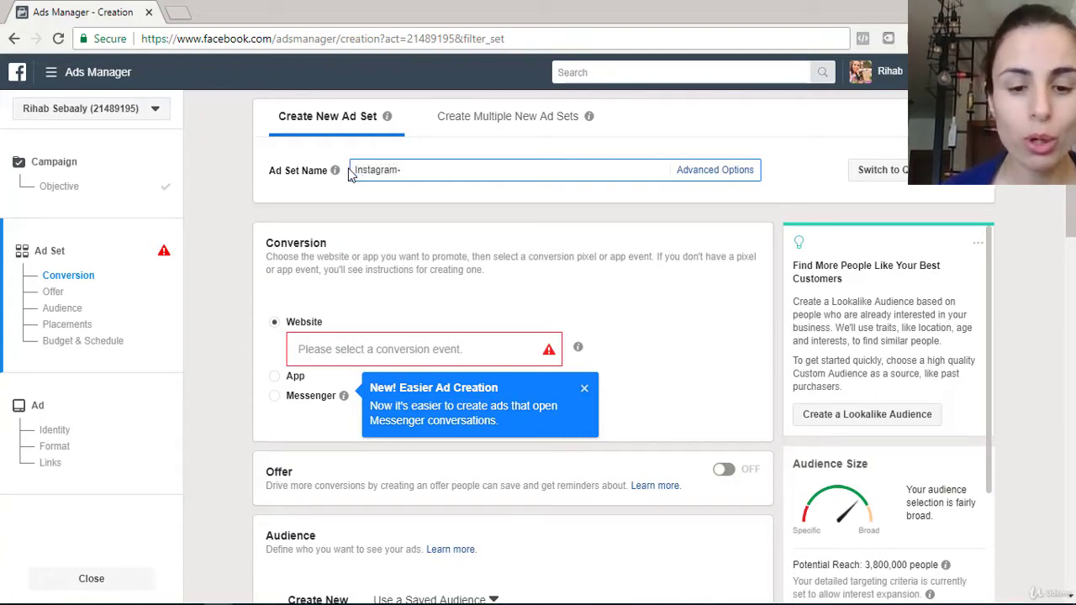
text(Yoga ad)
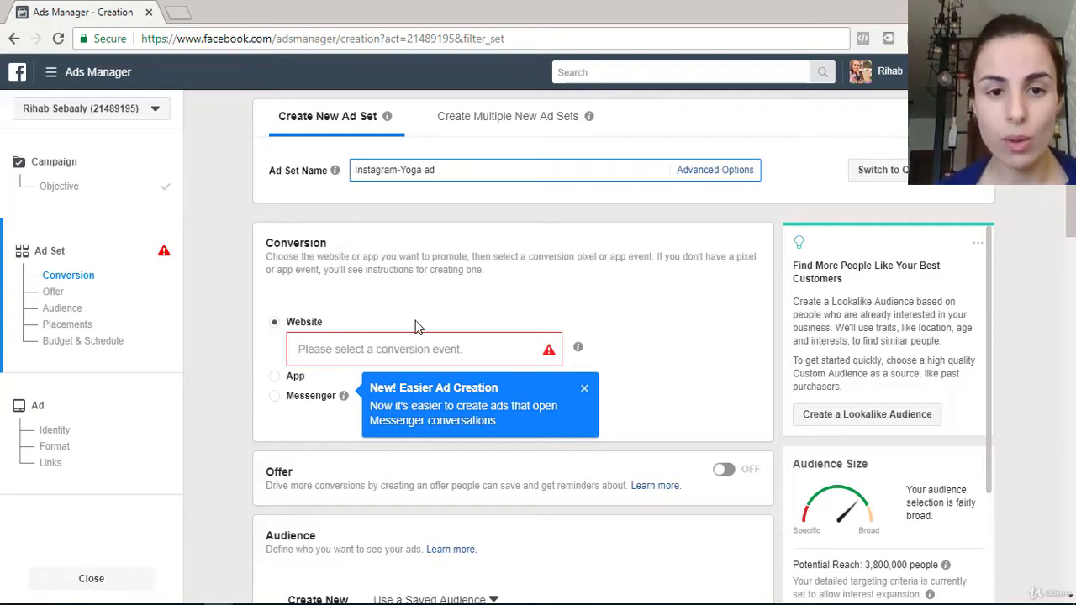
Set the ad set's website conversion event to Purchase.
click(308, 336)
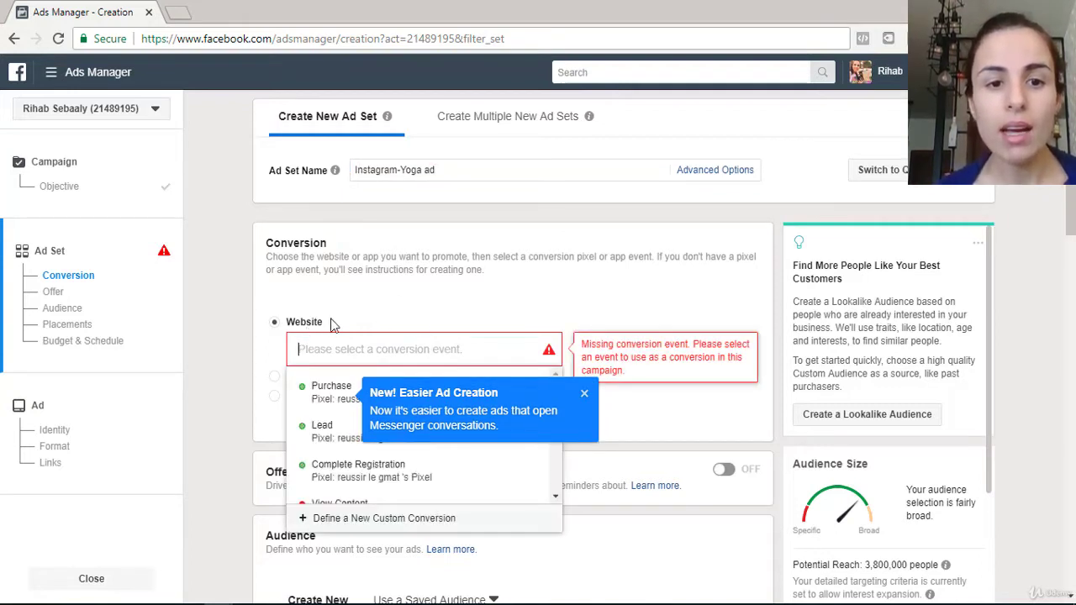
click(586, 396)
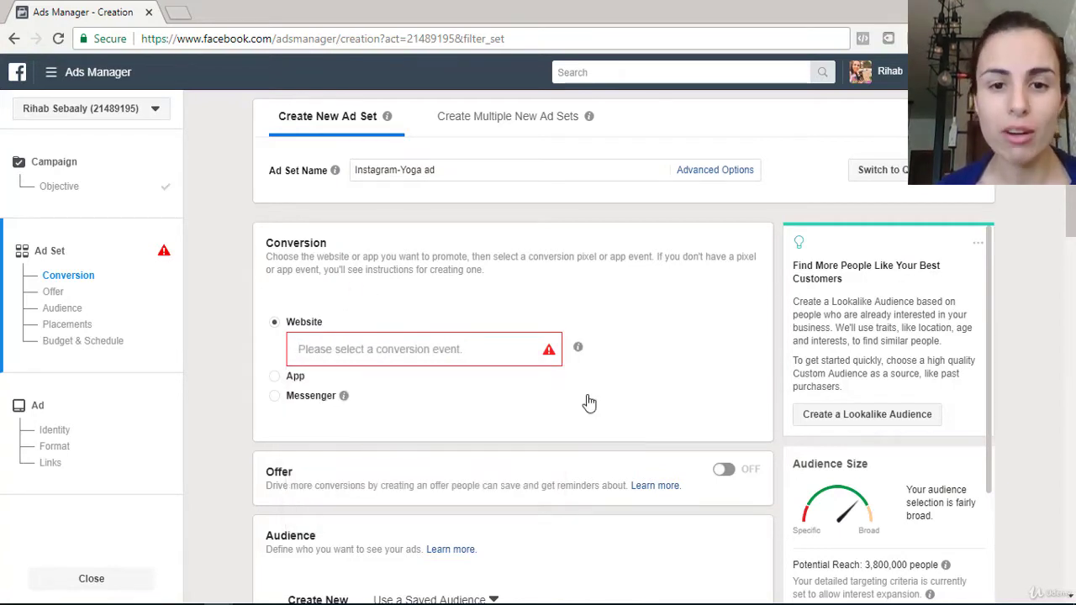
click(367, 340)
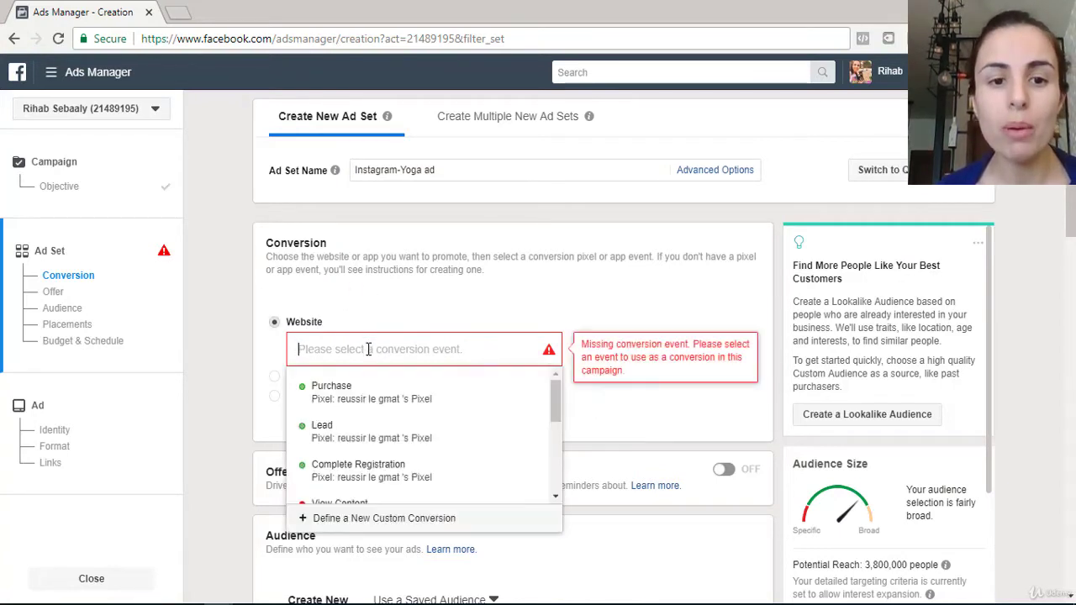
click(370, 393)
scroll(373, 389, down, 4)
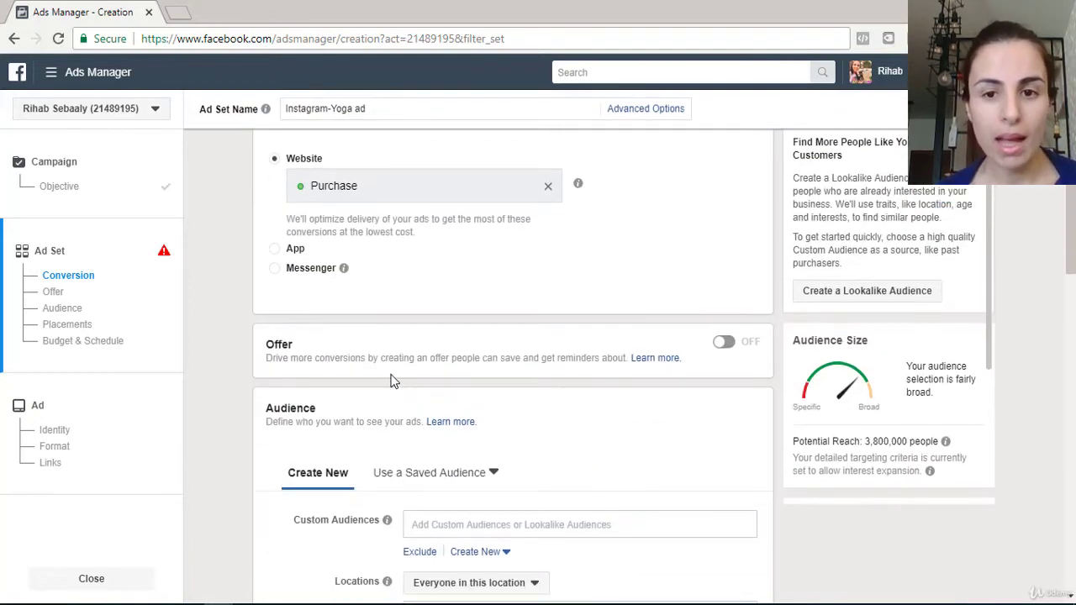
scroll(390, 381, down, 1)
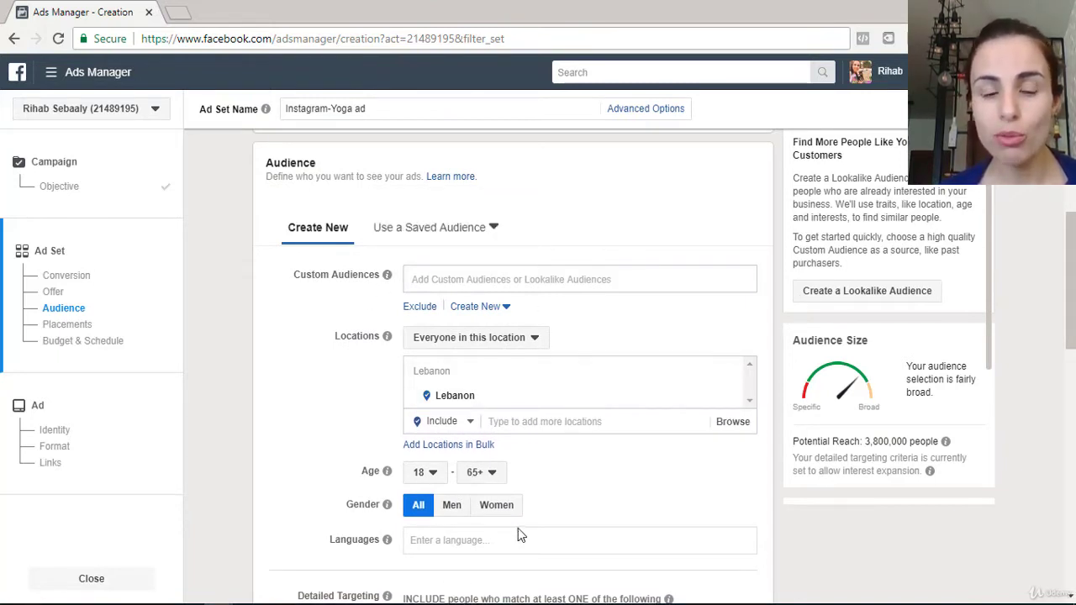
scroll(538, 484, down, 2)
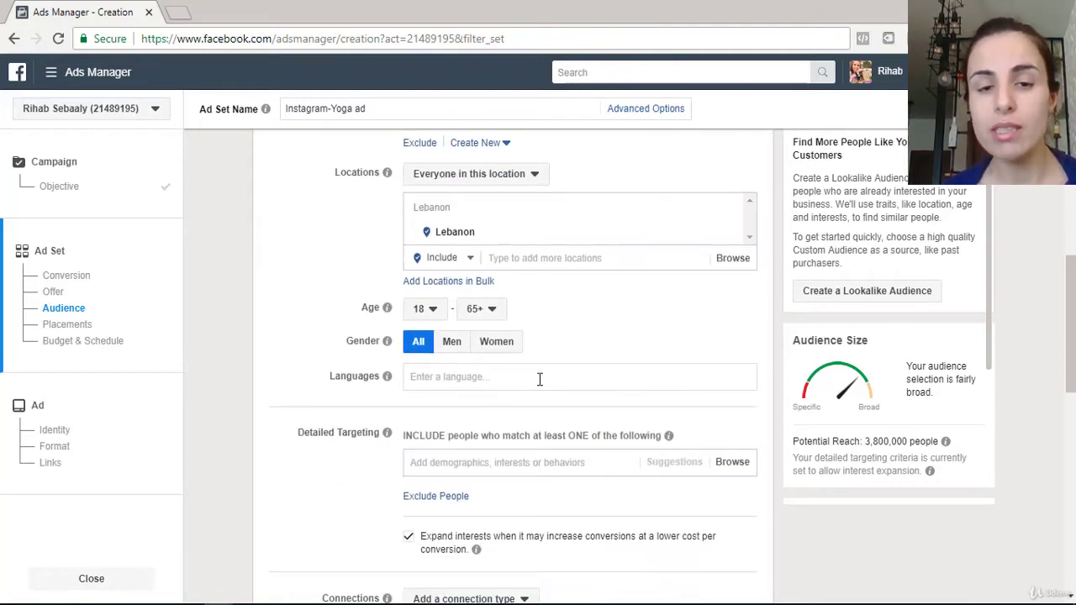
scroll(540, 379, up, 1)
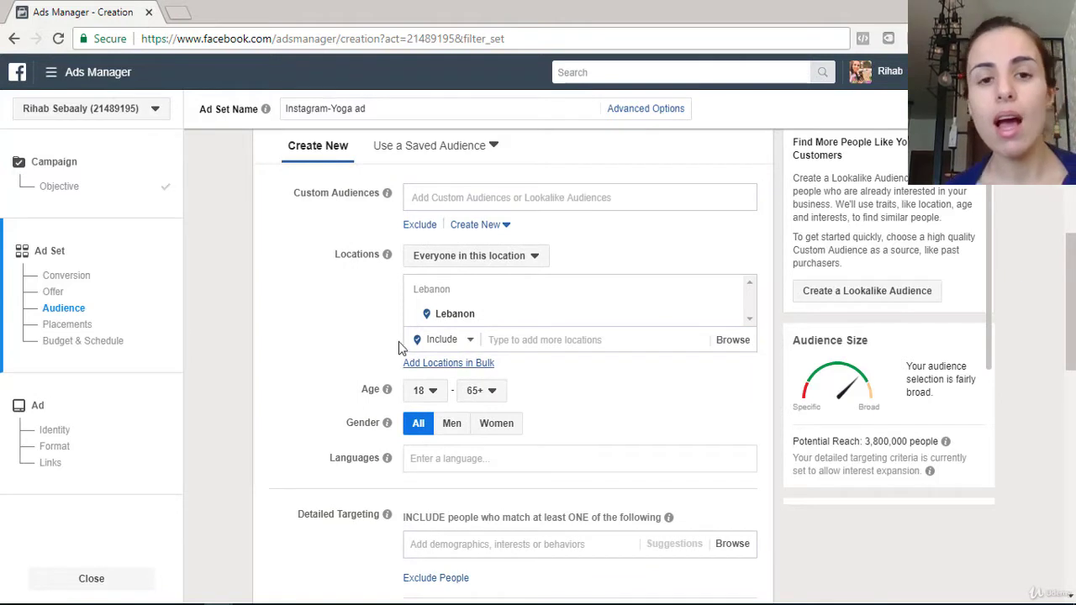
click(687, 201)
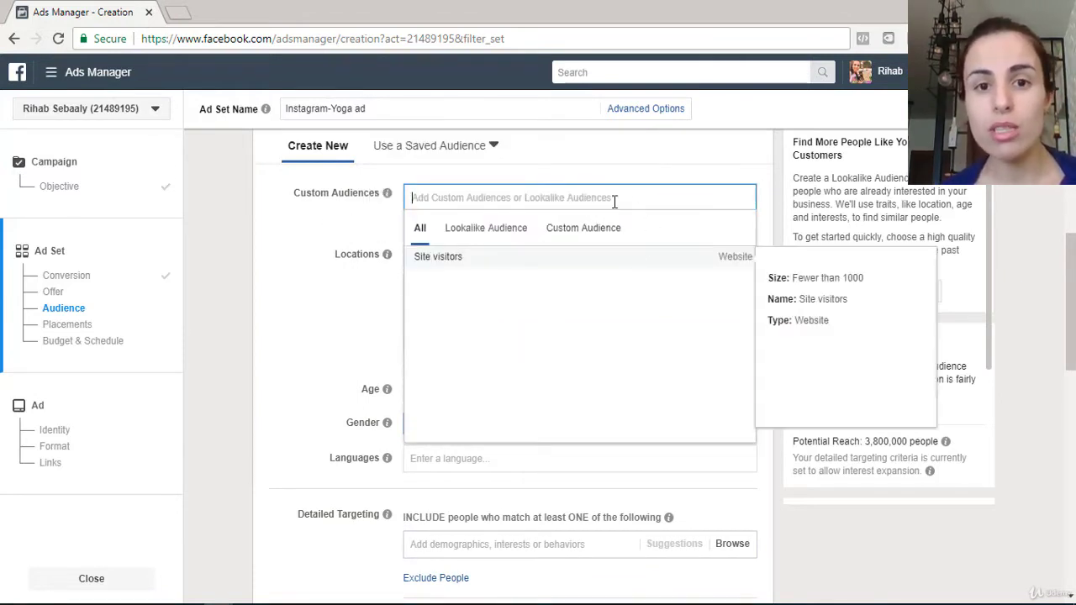
click(310, 235)
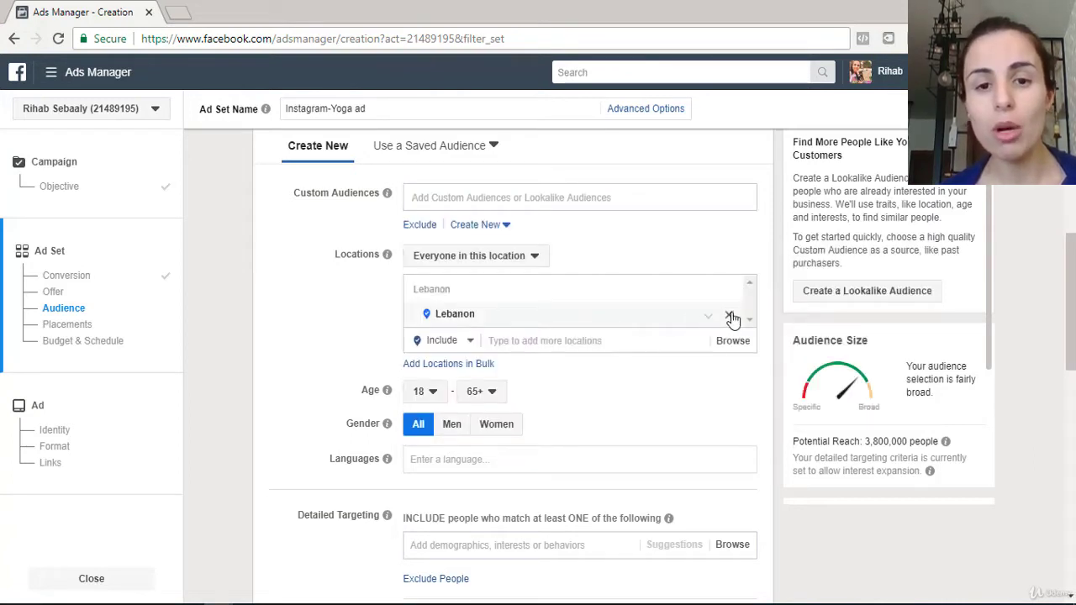
Replace Lebanon with the United States as the targeted location.
click(727, 313)
click(505, 290)
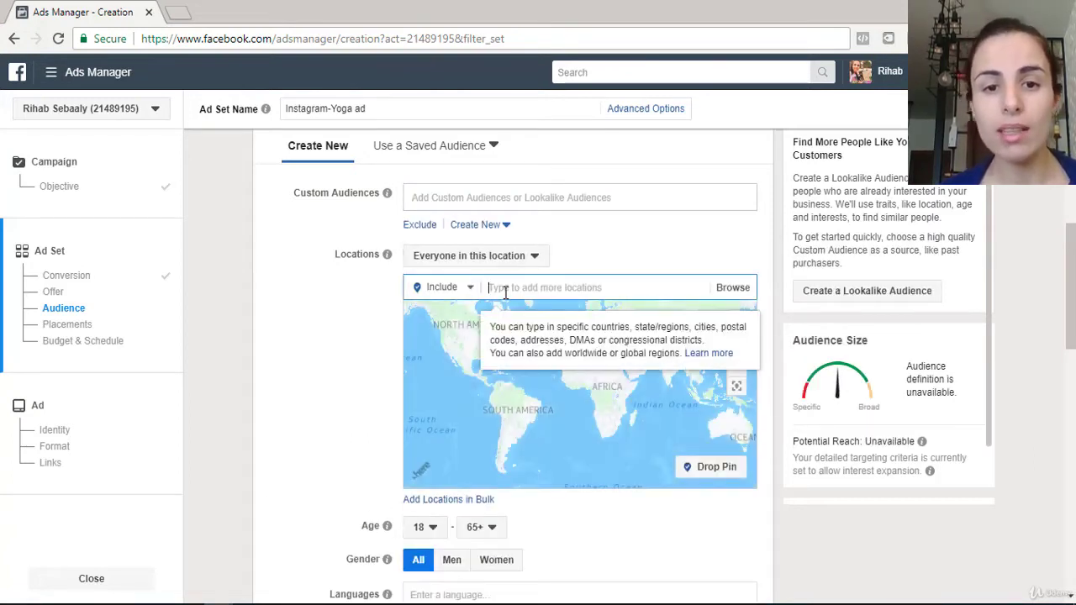
text(un)
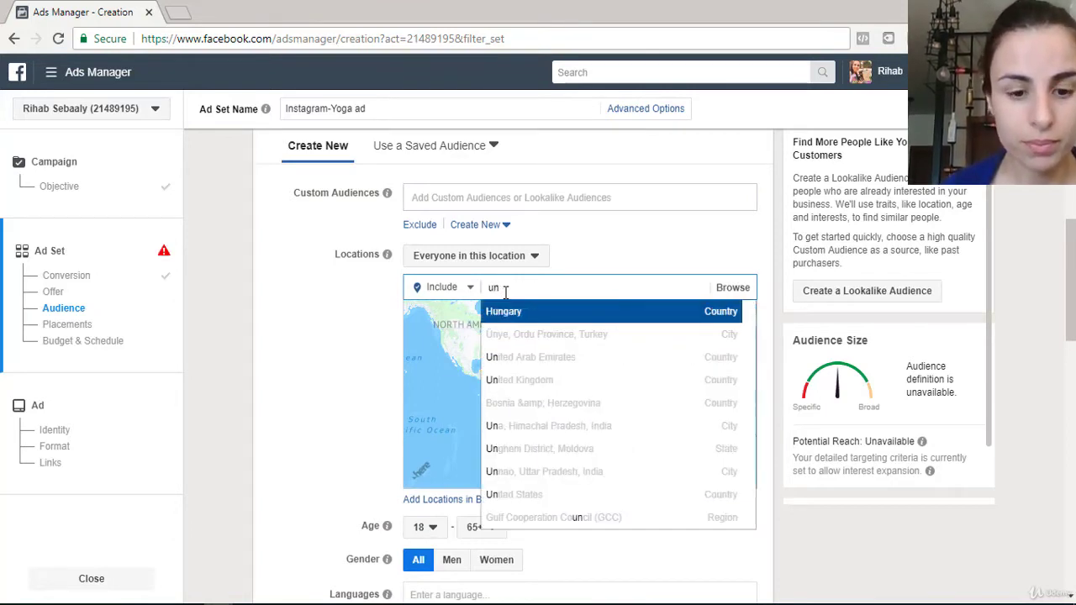
text(ited state)
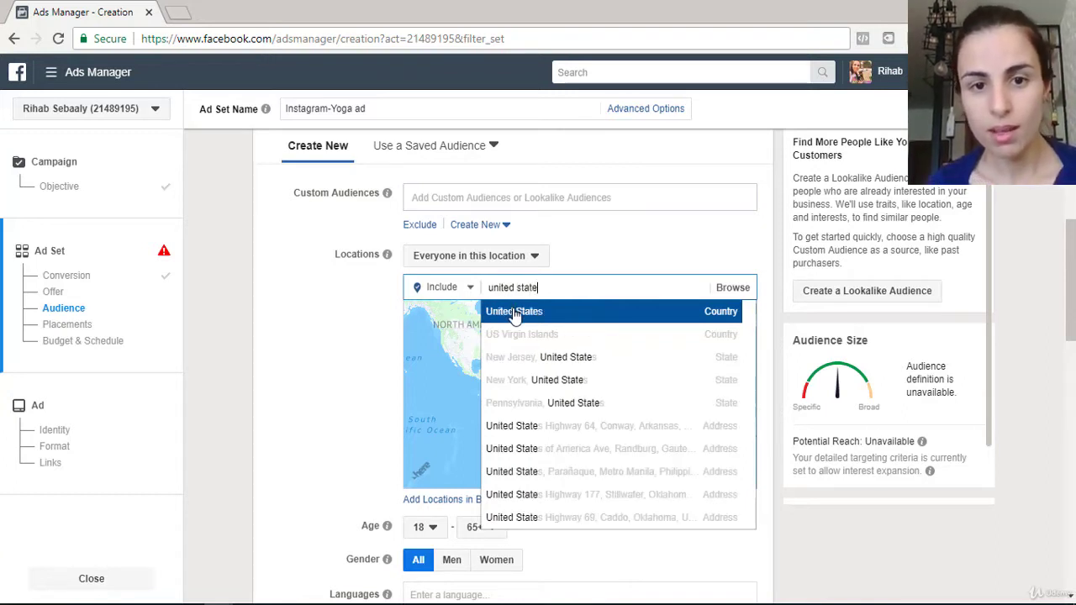
click(515, 313)
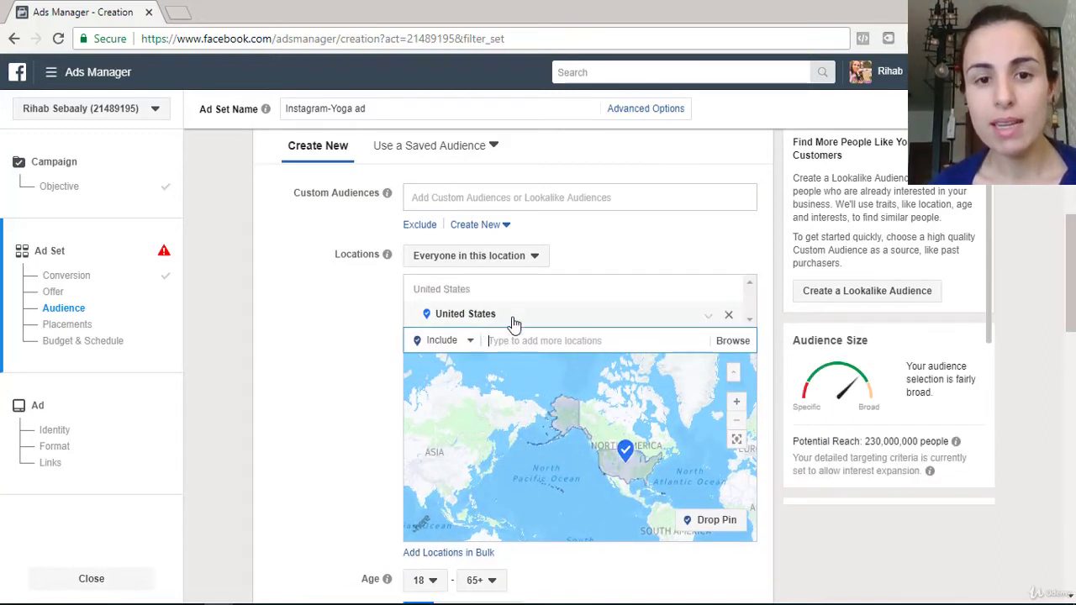
scroll(568, 340, down, 3)
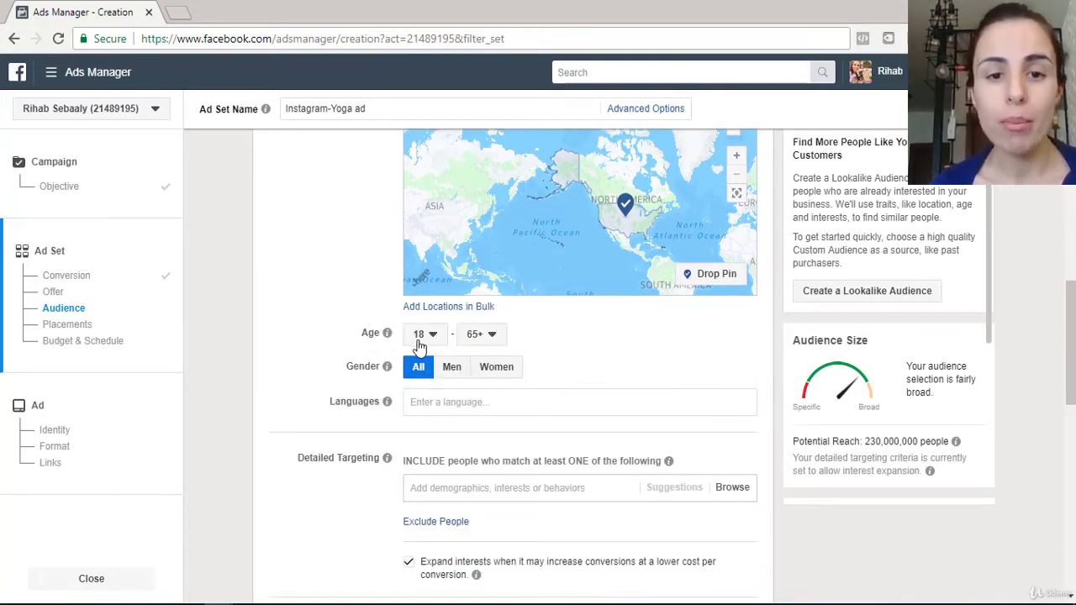
Set the audience's maximum age to 50.
click(482, 335)
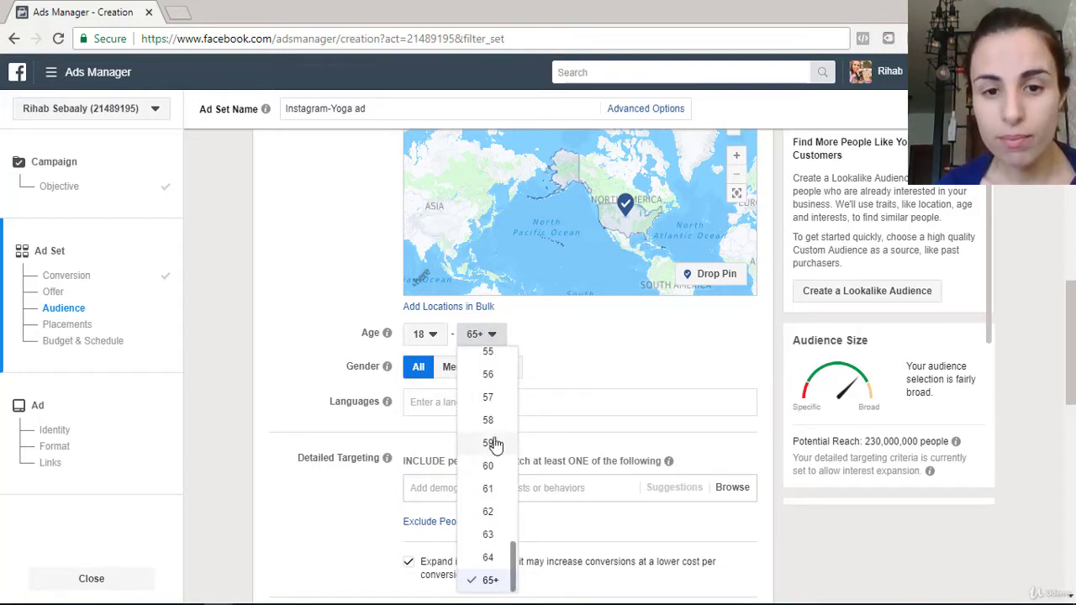
scroll(489, 414, up, 4)
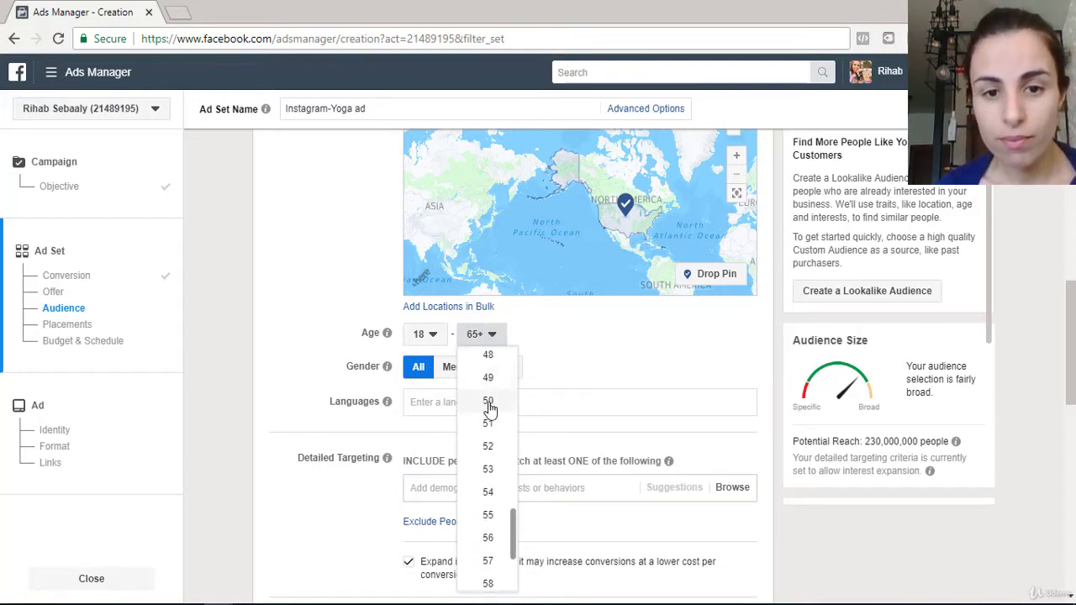
click(491, 402)
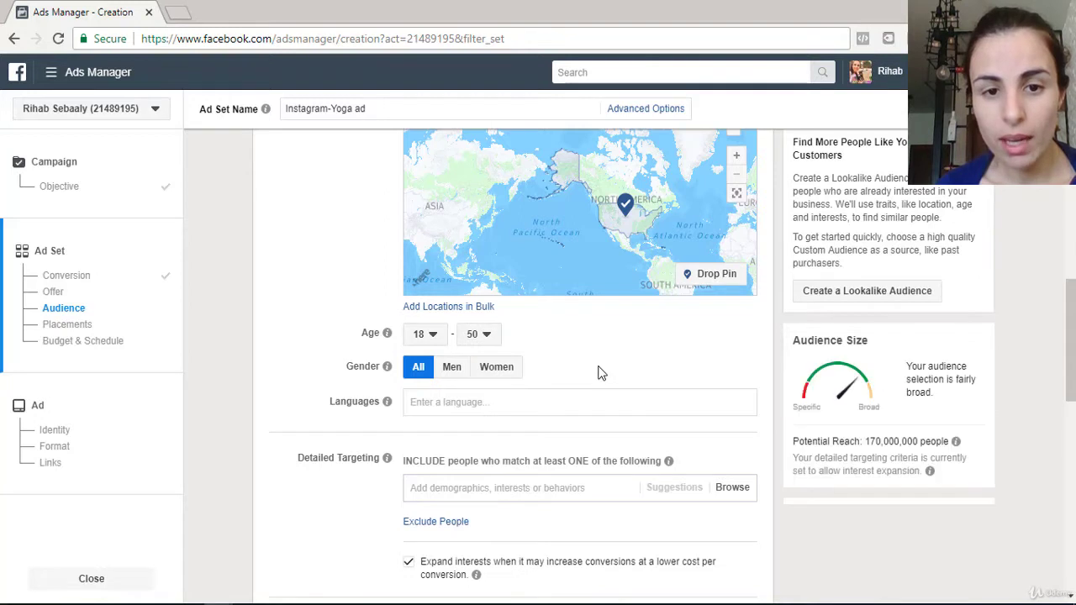
Scroll past Detailed Targeting and Connections and open a new blank browser tab.
scroll(602, 374, down, 2)
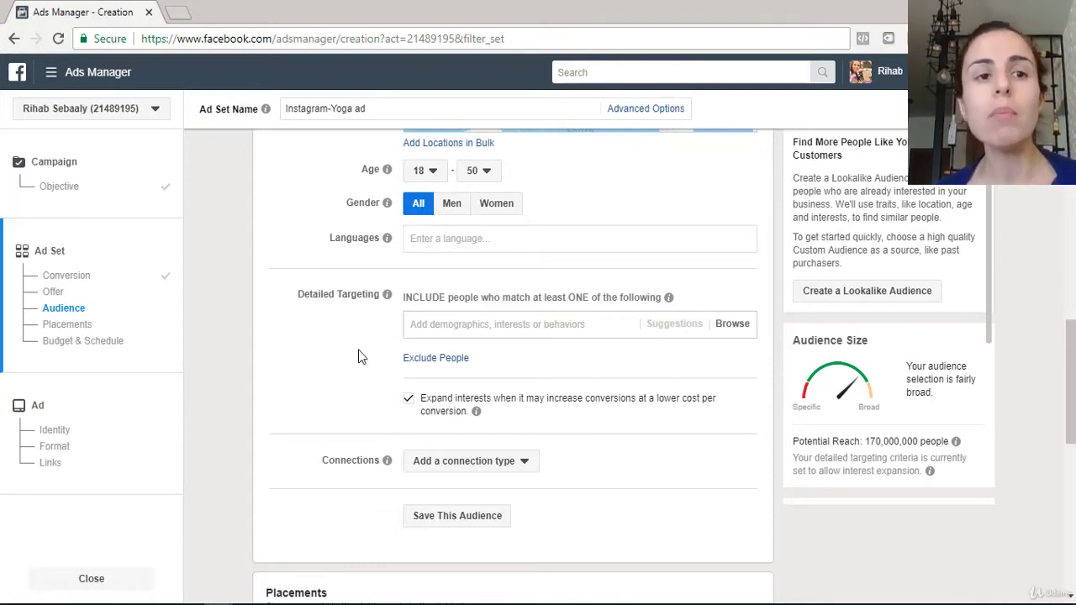
click(178, 12)
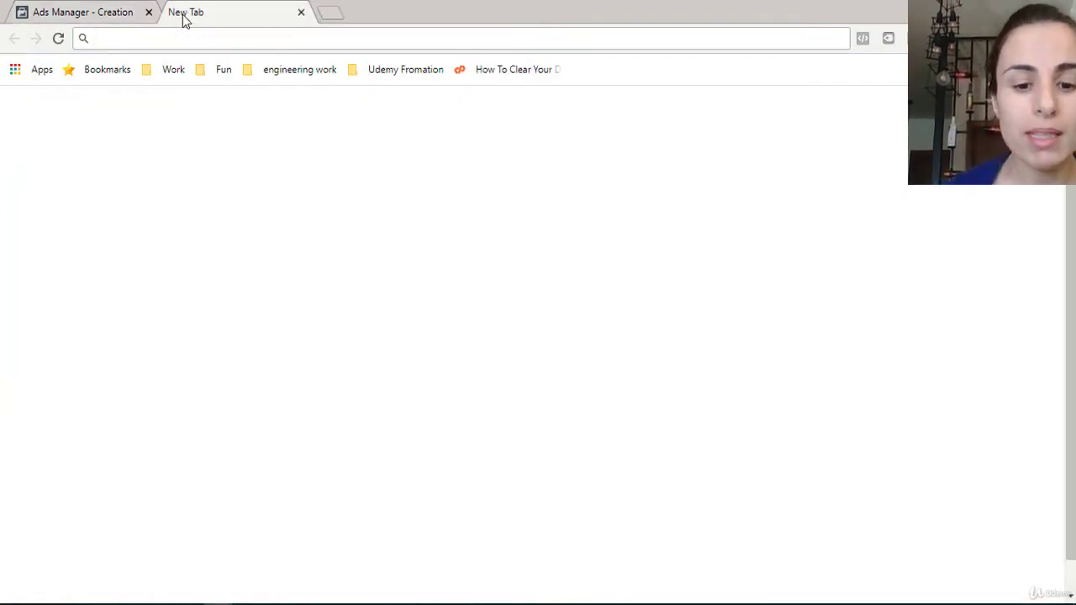
On instagram.com, search 'kino', open the yoga influencer's profile and select its handle.
text(instagram.com)
key(Return)
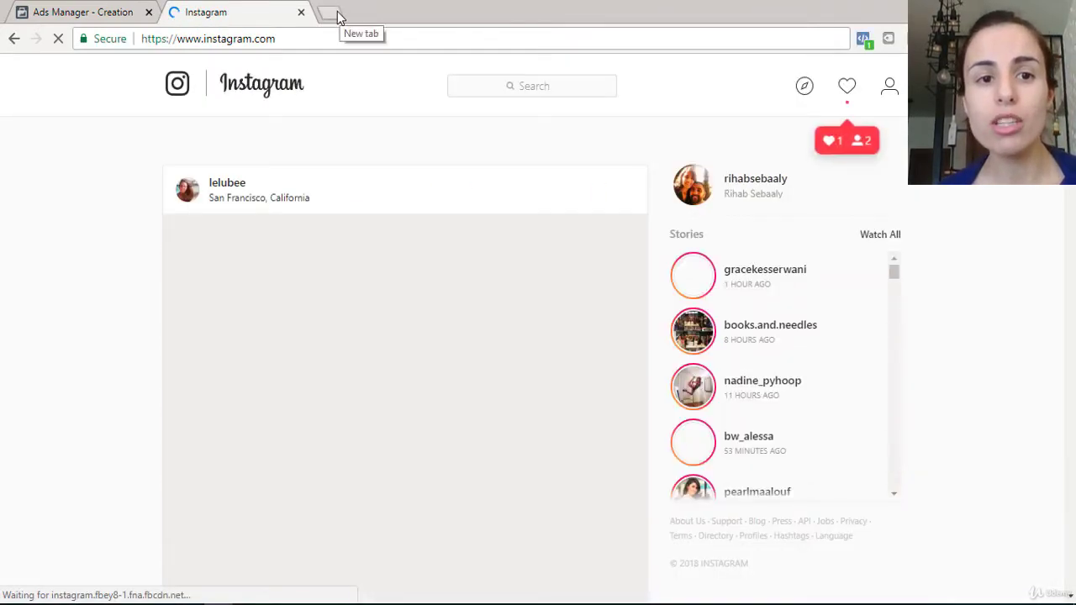
click(528, 84)
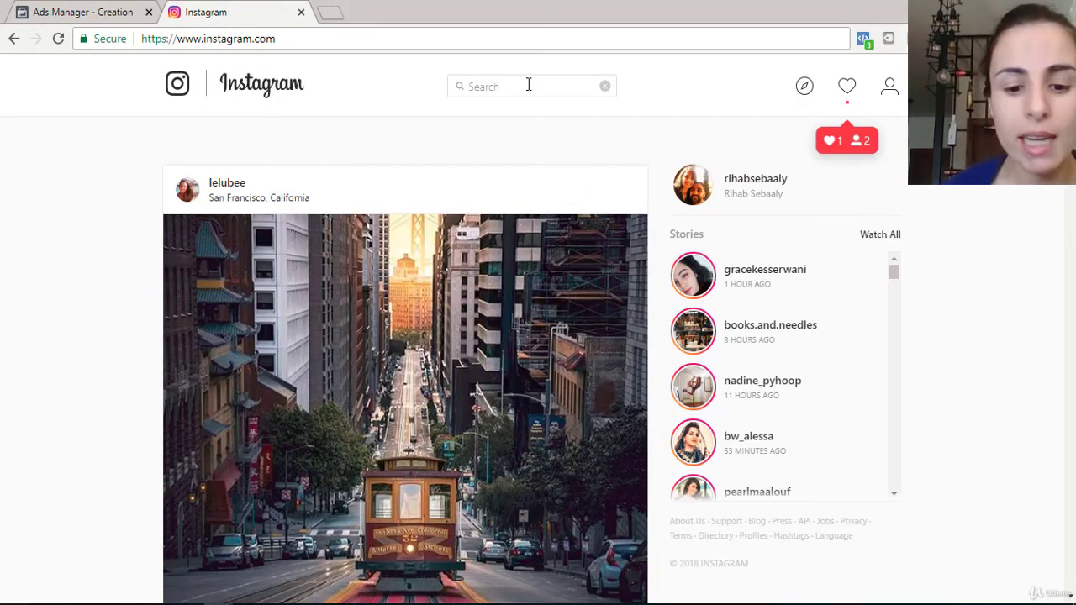
text(ke)
key(BackSpace)
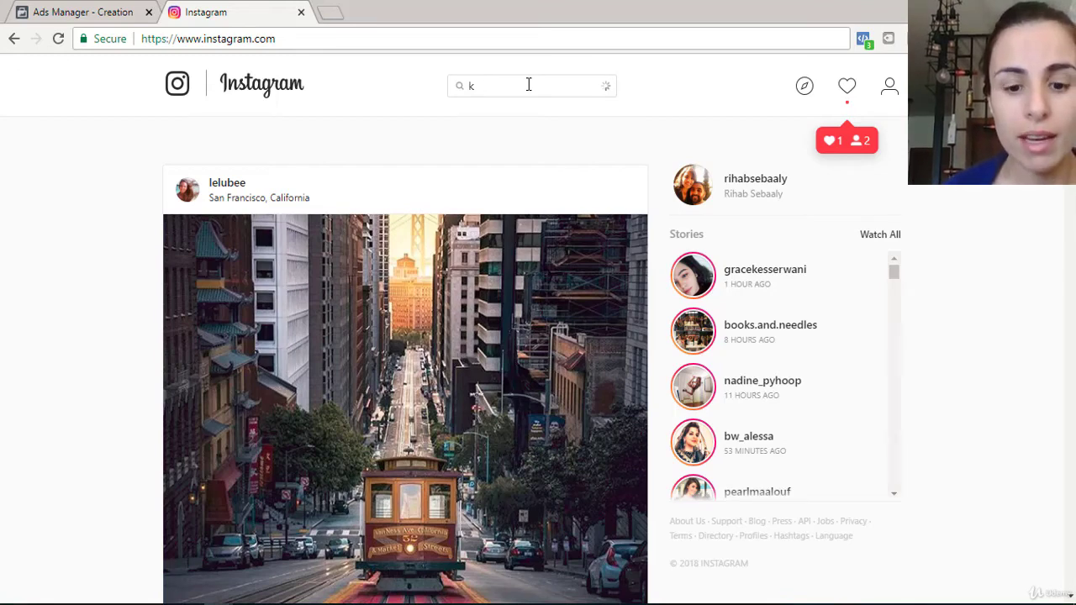
text(ino)
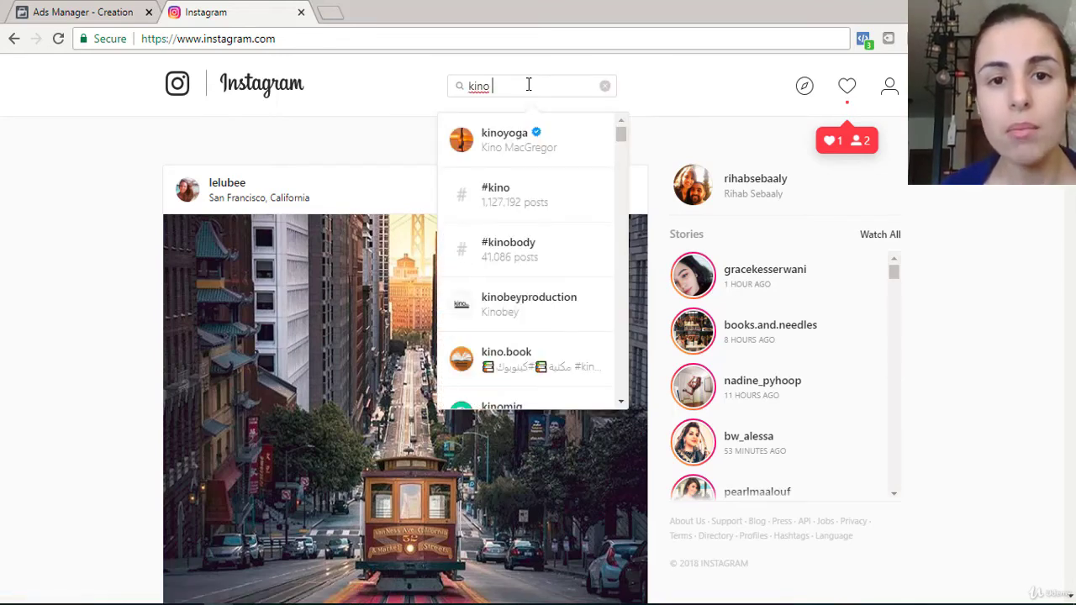
click(566, 132)
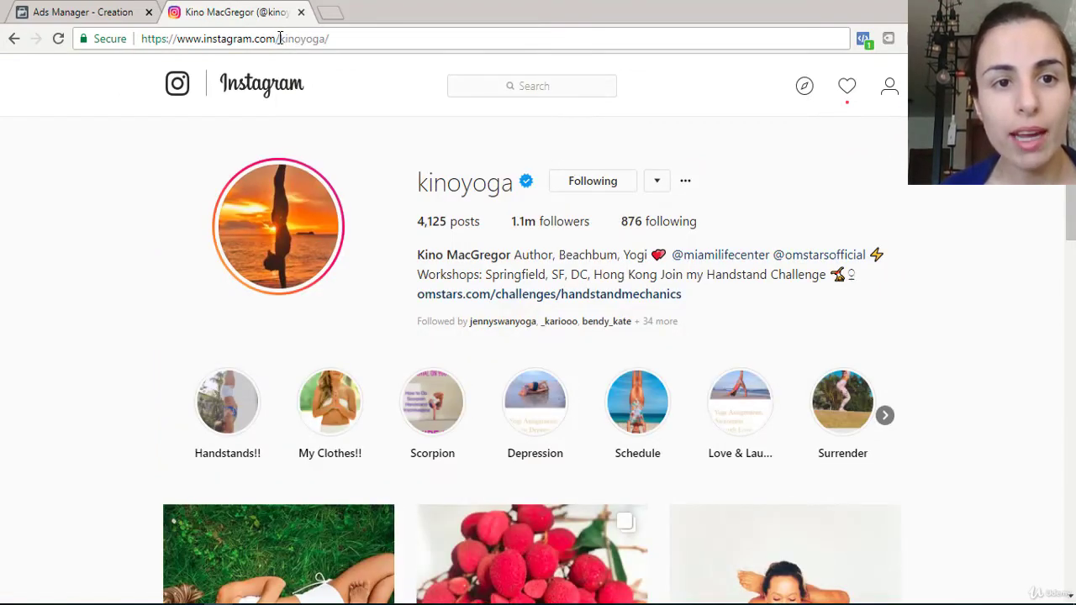
drag(279, 39, 324, 41)
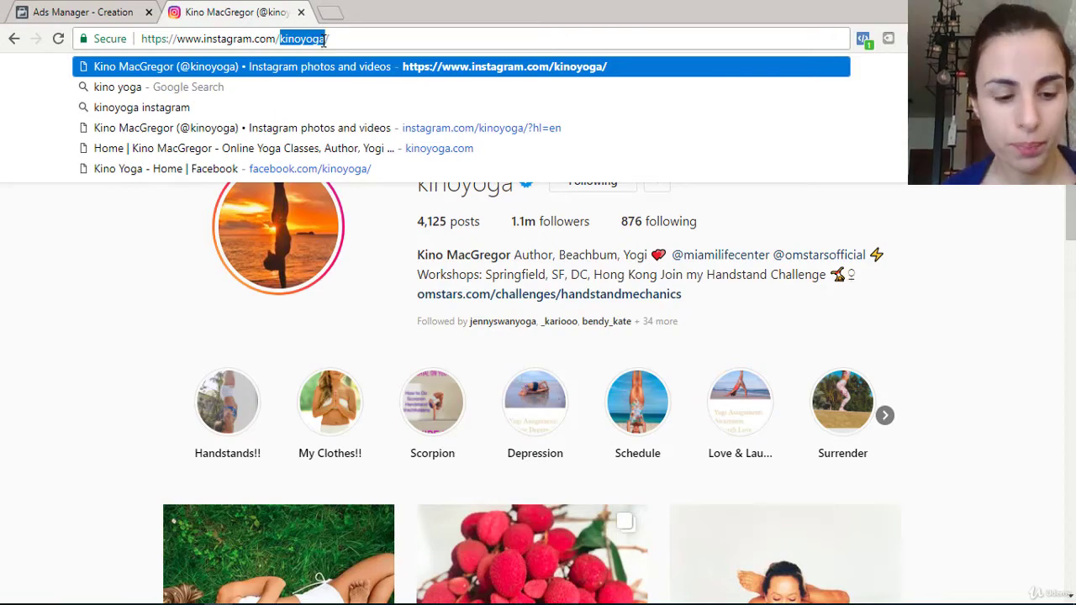
click(114, 10)
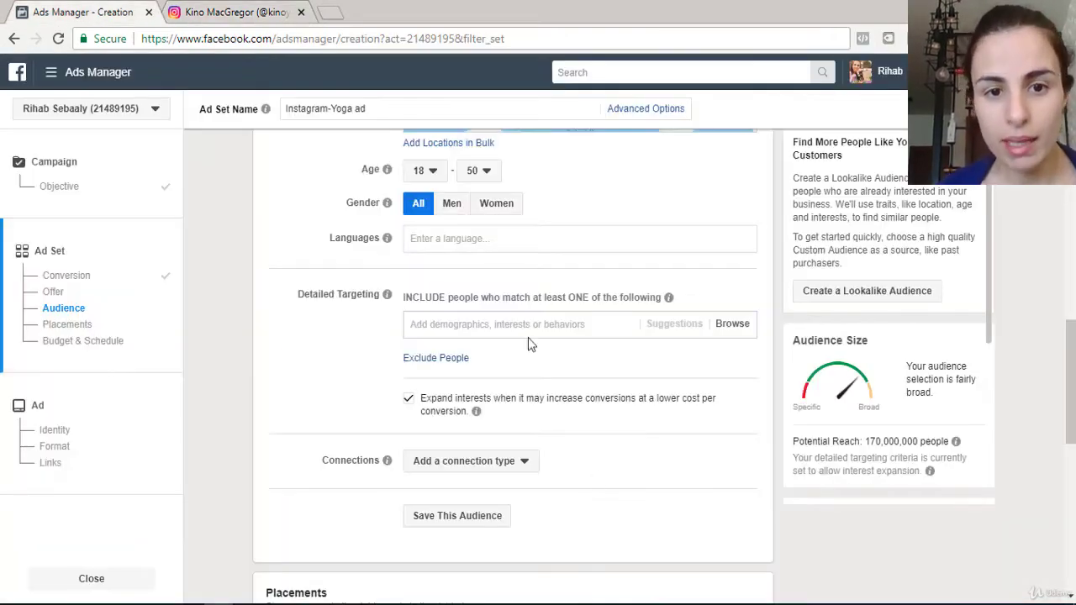
Replace the pasted handle in Detailed Targeting with the Kino Yoga interest.
key(ctrl+v)
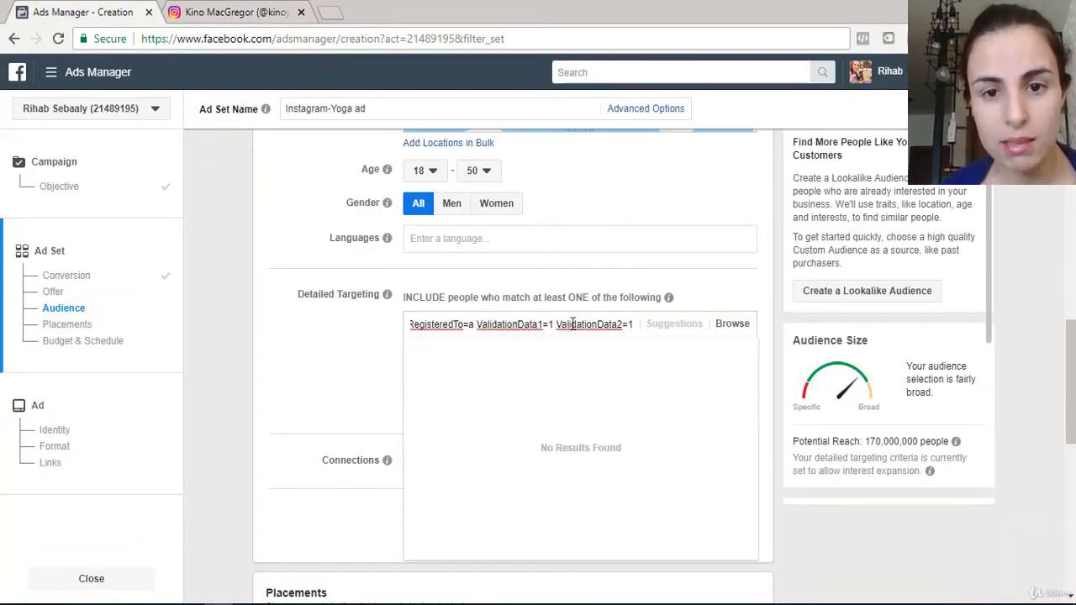
key(ctrl+a)
key(BackSpace)
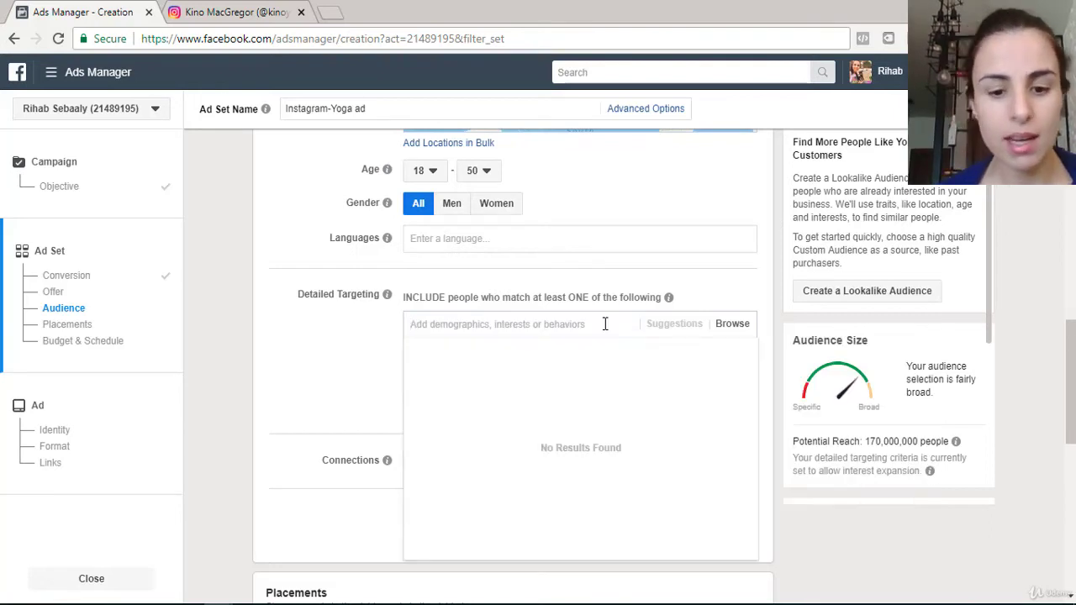
text(k)
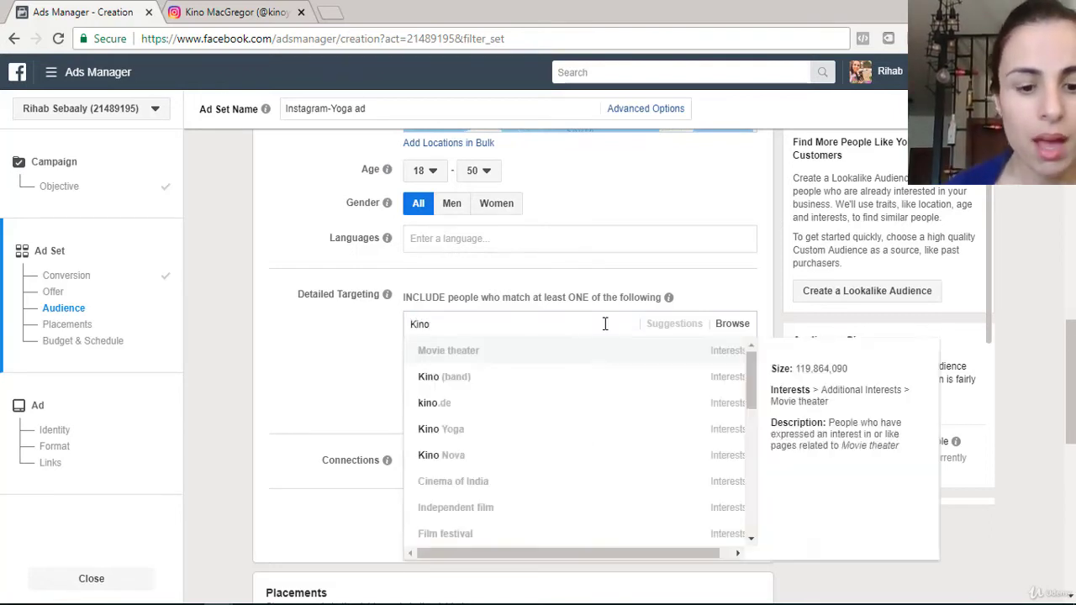
text(yoga)
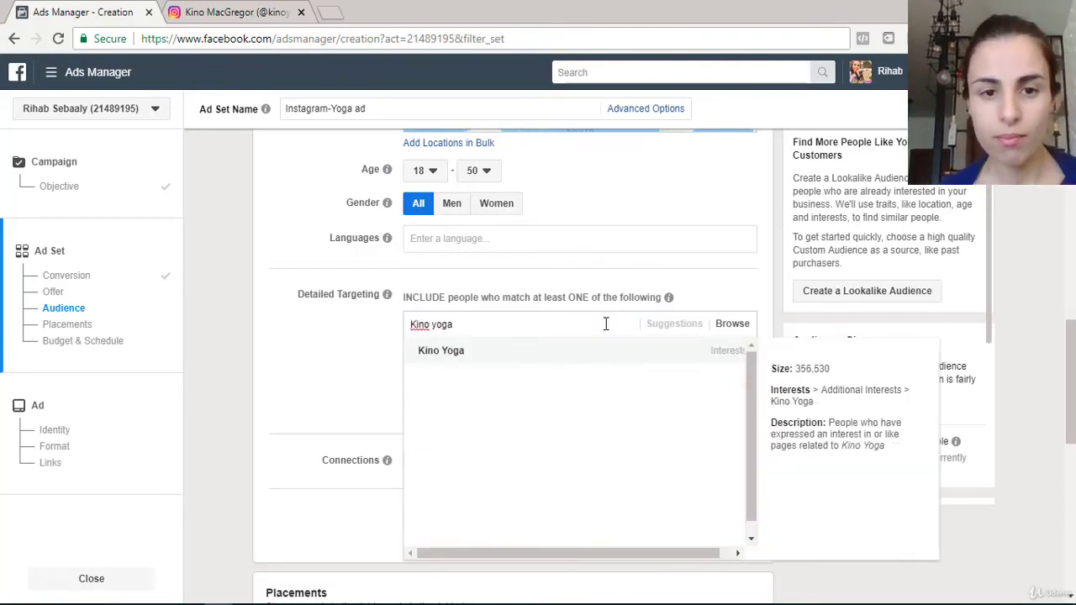
click(555, 357)
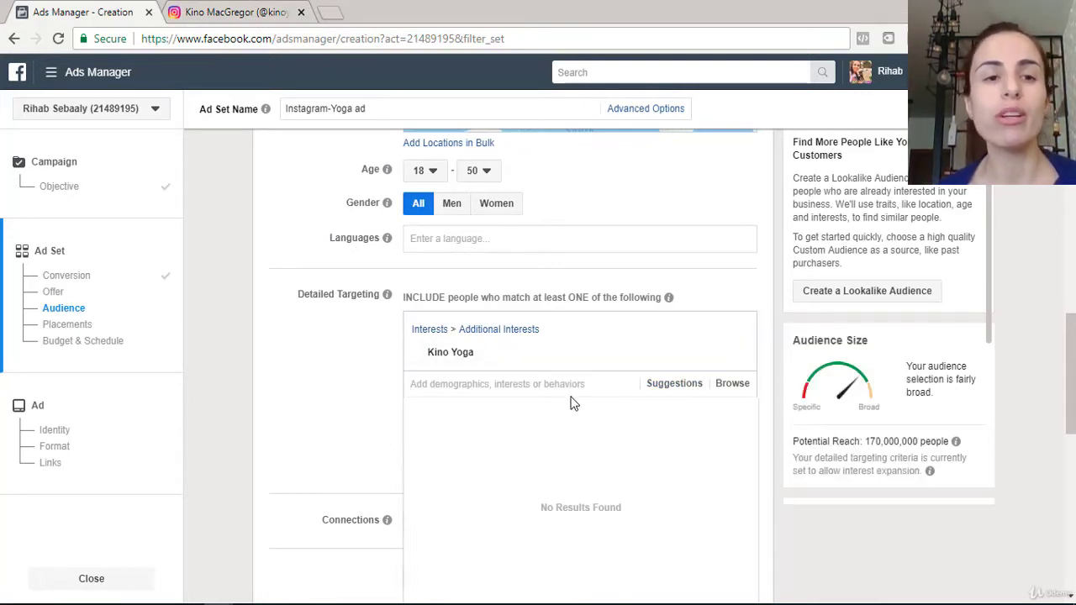
Search Google for 'top 10 yoga influencers instagram' in a new tab.
click(332, 13)
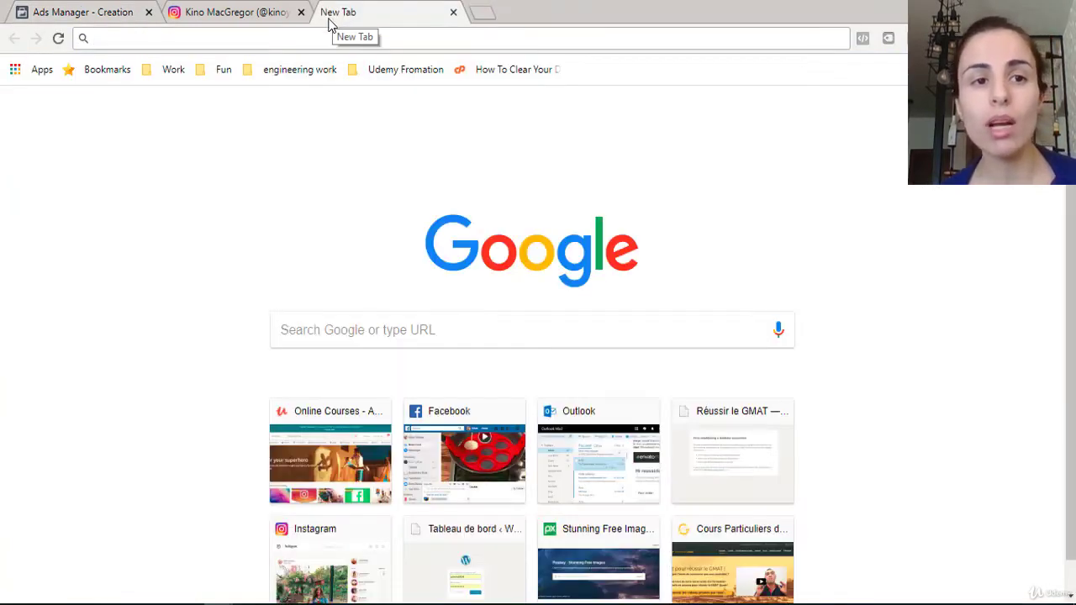
text(top 10)
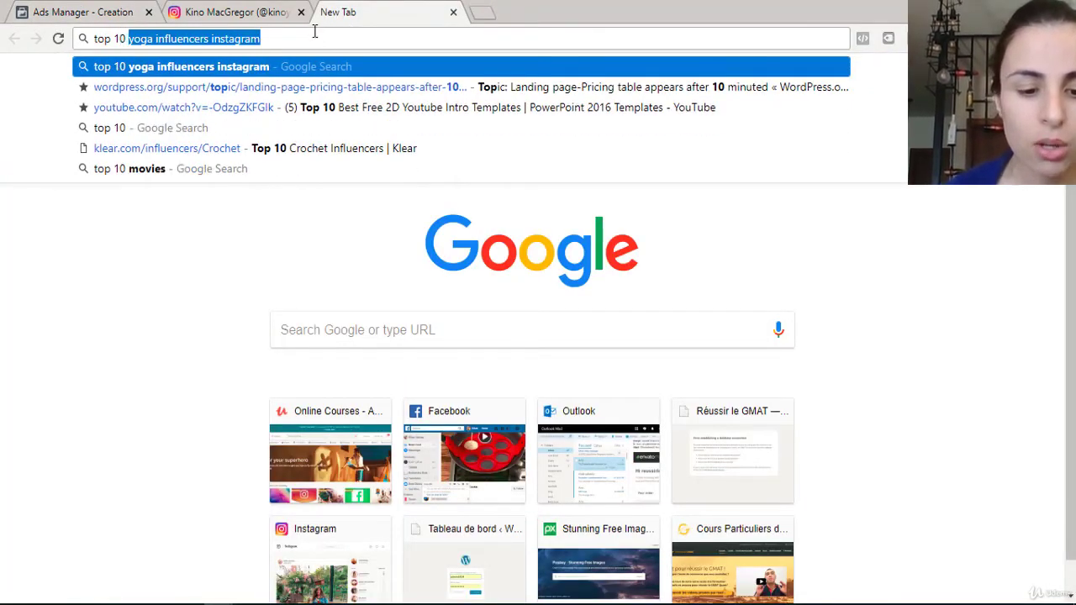
text( yoga influ)
key(BackSpace)
text(ga)
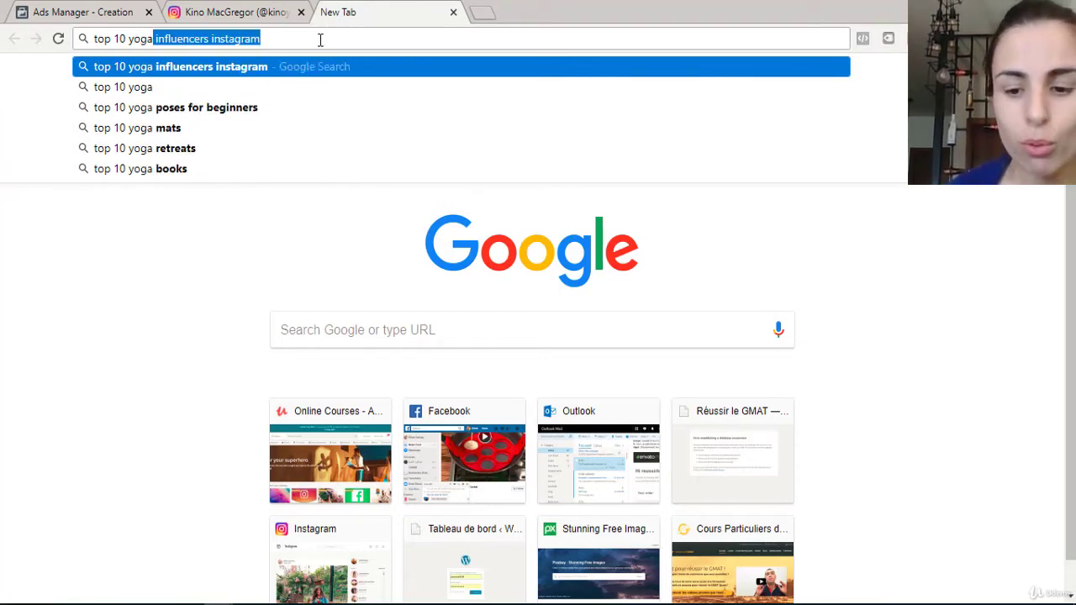
key(Return)
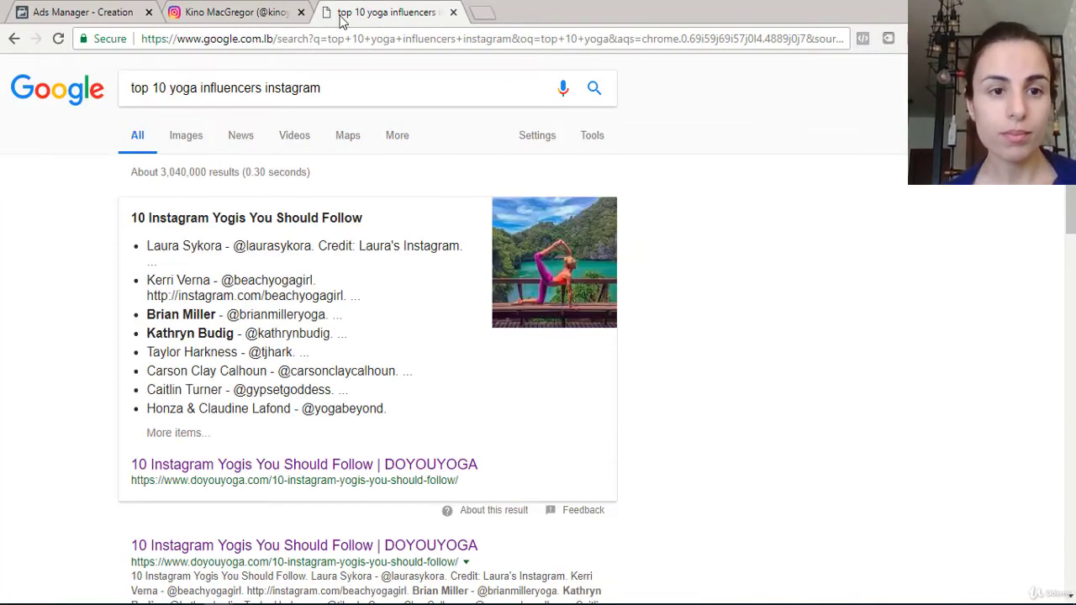
scroll(321, 418, down, 3)
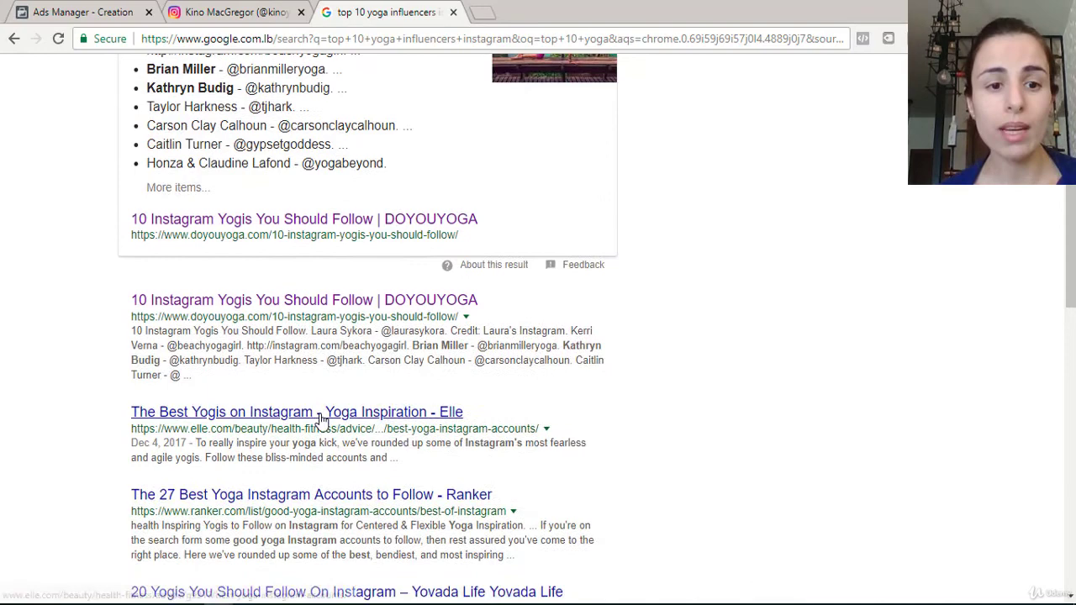
Open the DOYOUYOGA Instagram yogis article and select 'Kathryn Budig' in heading 4.
click(384, 300)
mouse_move(305, 603)
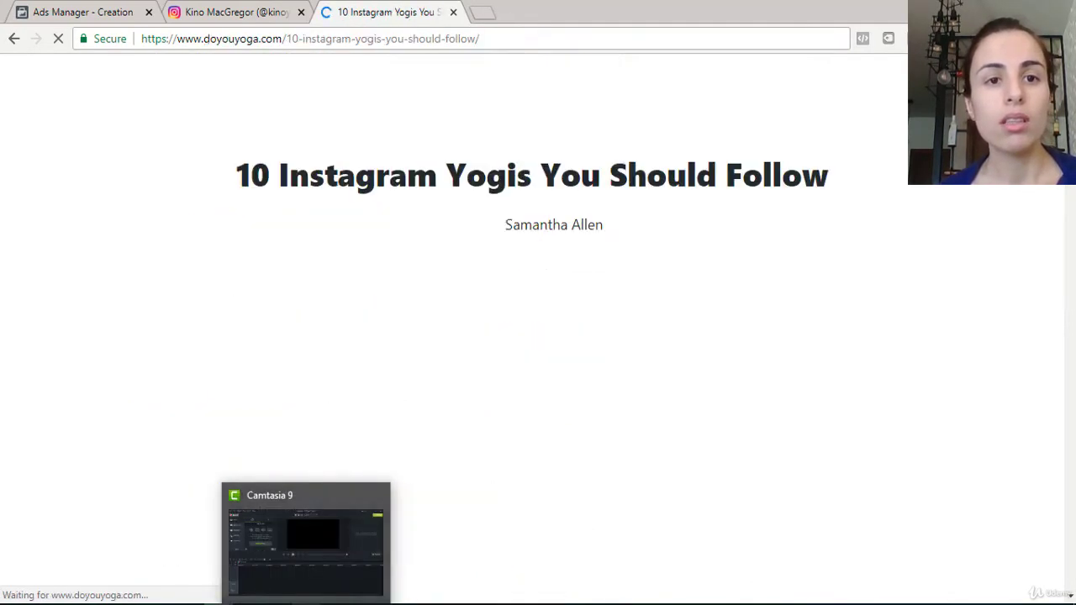
scroll(667, 425, down, 5)
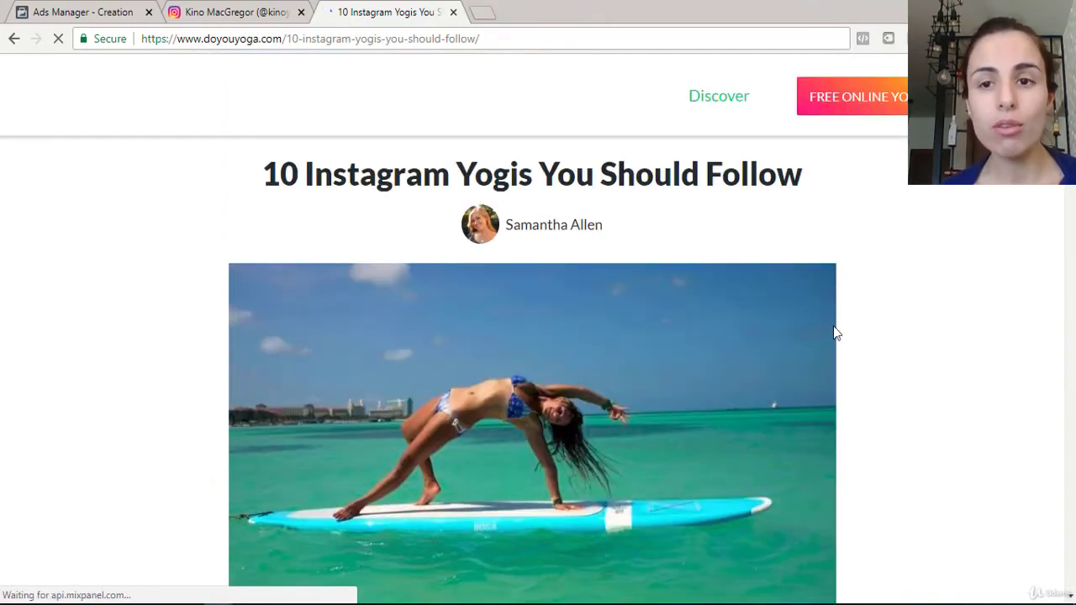
scroll(438, 495, down, 8)
scroll(439, 492, down, 10)
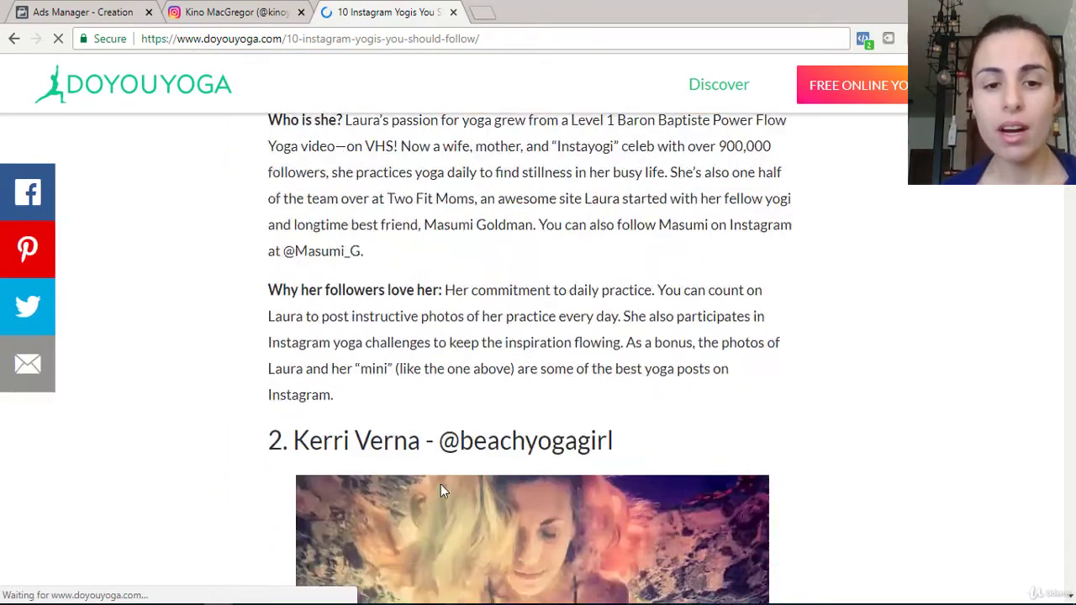
scroll(440, 491, down, 6)
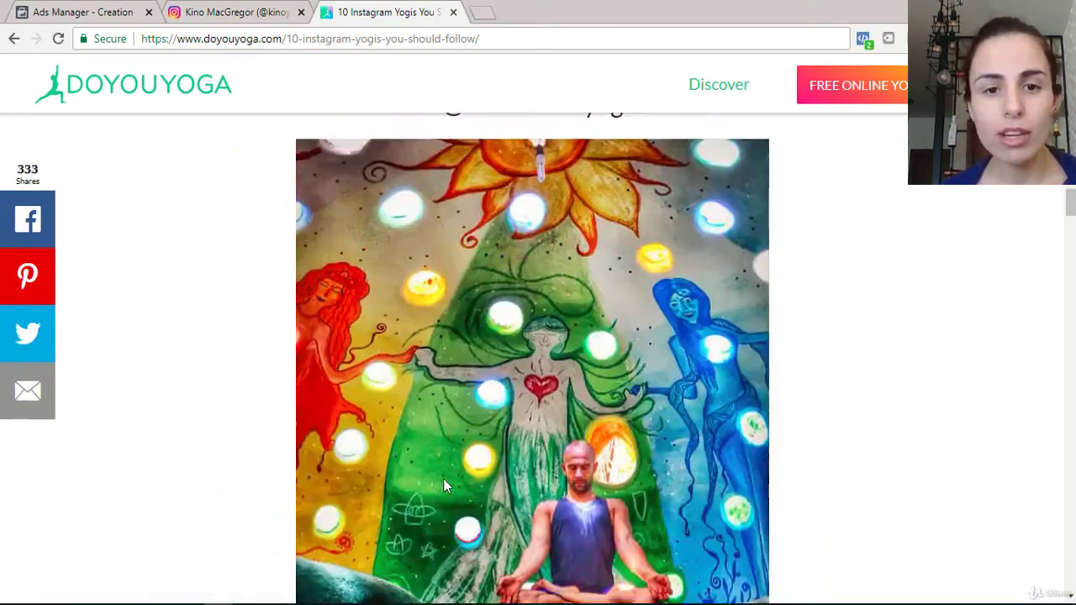
scroll(446, 483, down, 8)
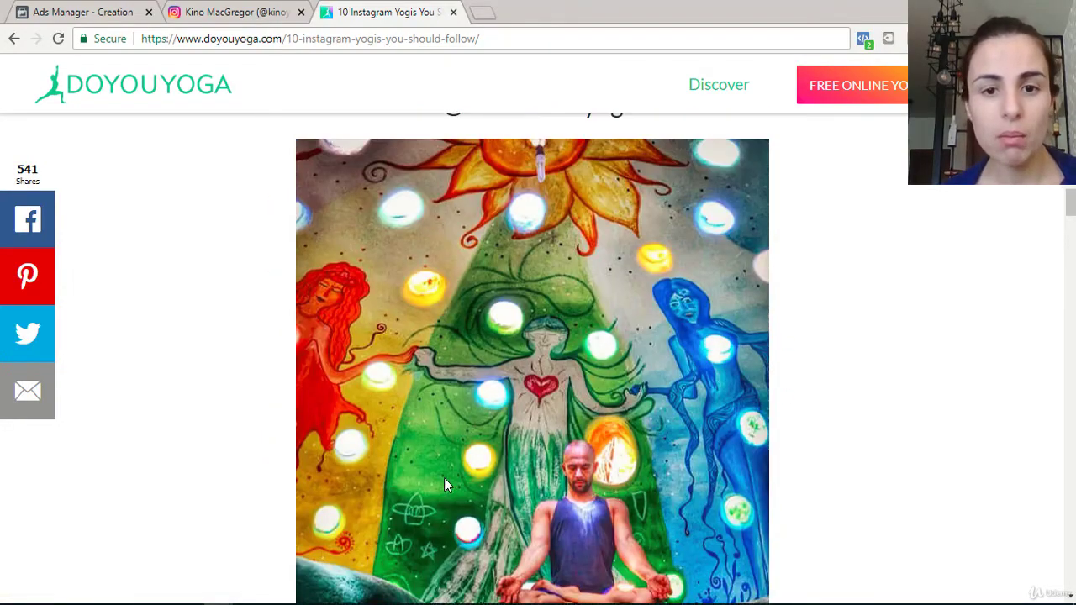
scroll(445, 370, up, 2)
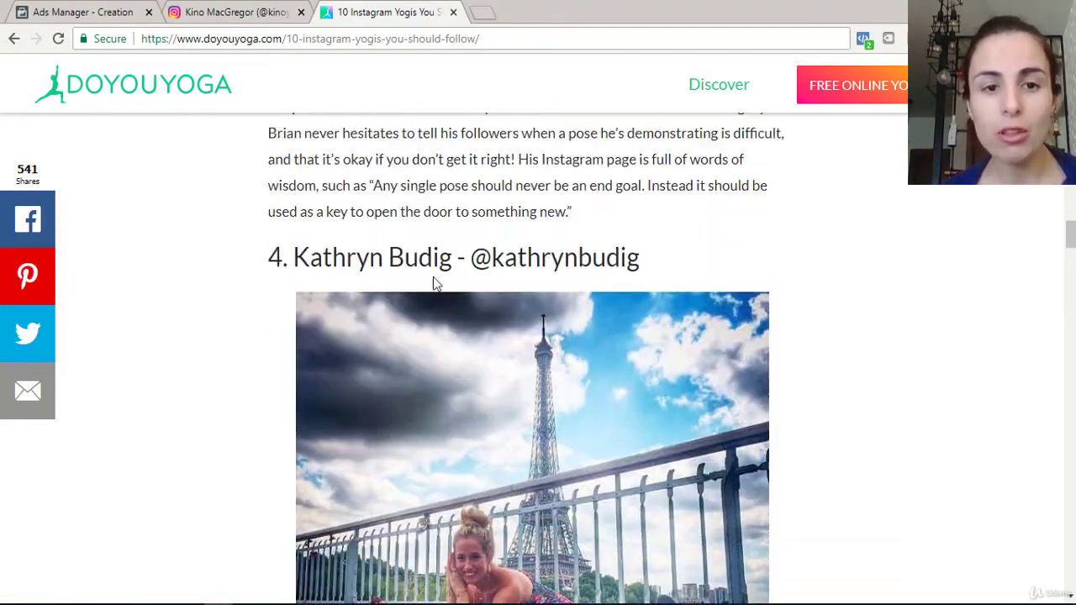
drag(294, 258, 459, 257)
key(ctrl+c)
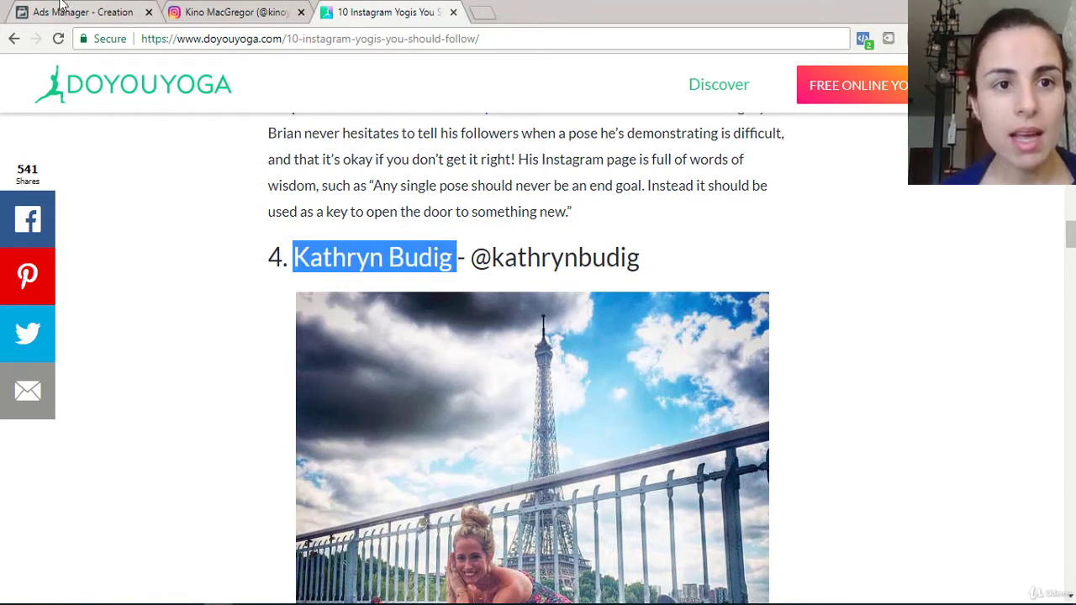
Add Kathryn Budig as a Detailed Targeting interest alongside Kino Yoga.
click(84, 12)
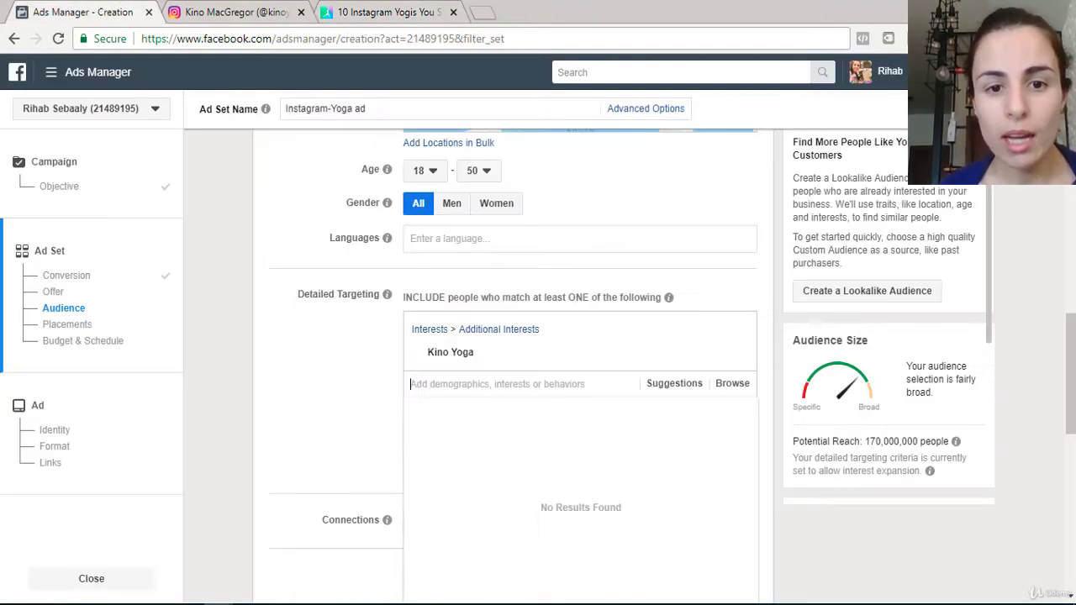
click(370, 407)
click(491, 381)
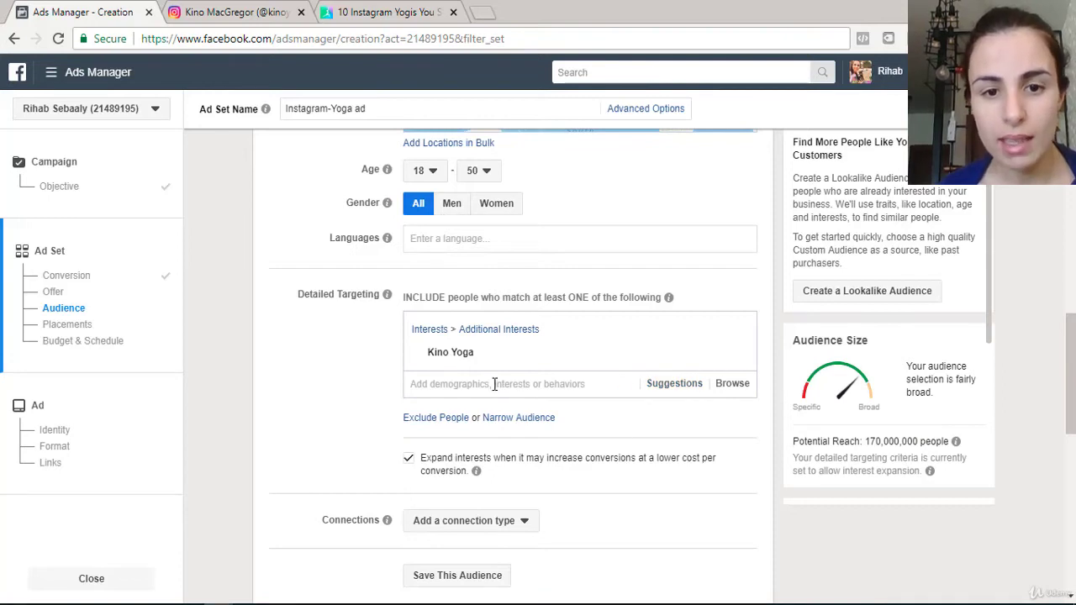
key(ctrl+v)
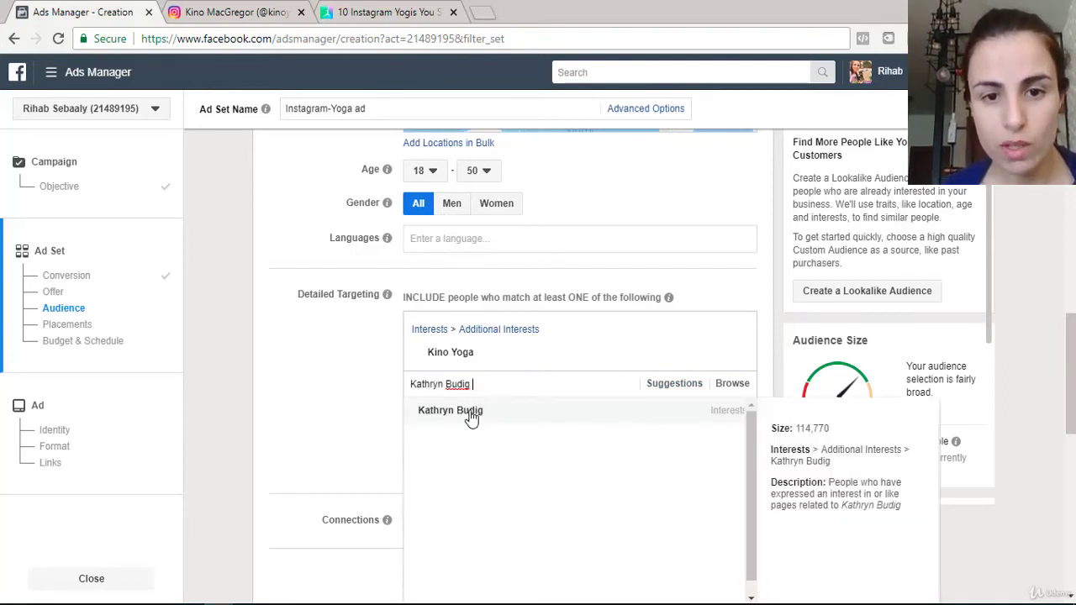
click(471, 412)
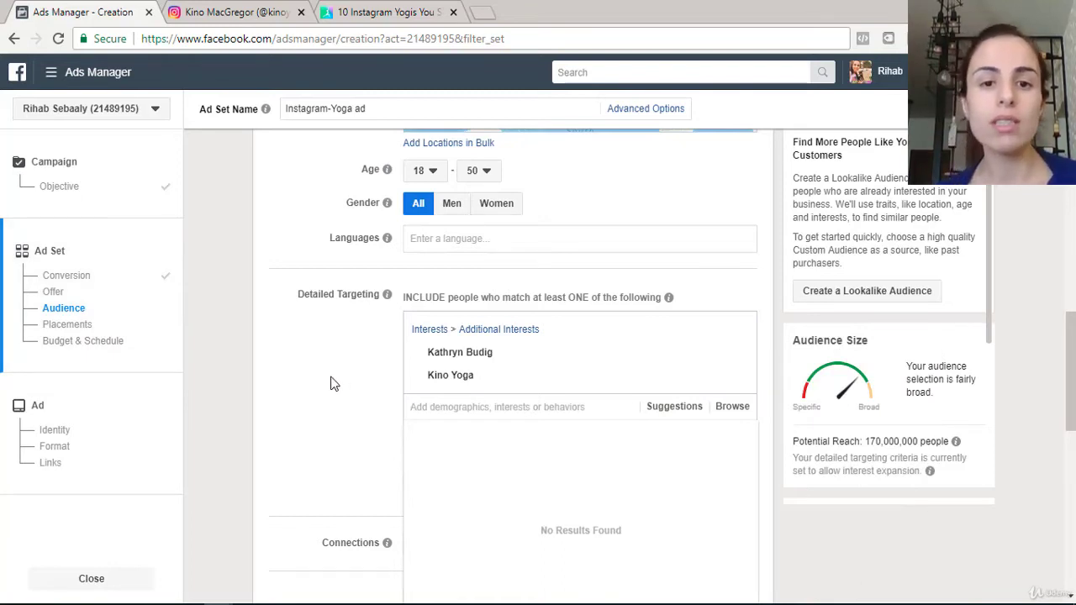
Add an empty Narrow Audience must-also-match targeting group.
mouse_move(526, 379)
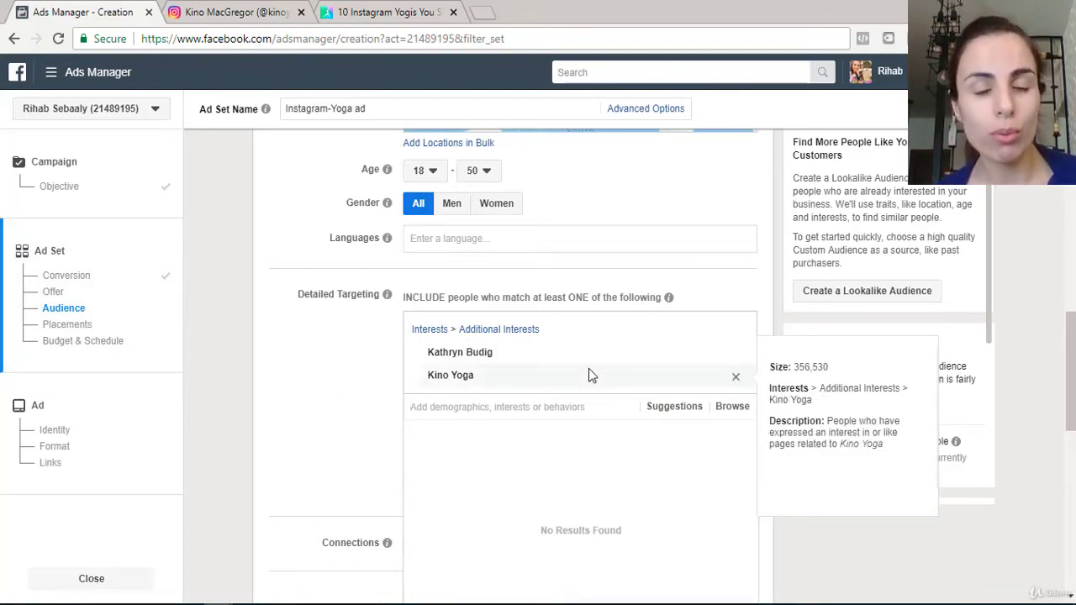
click(344, 384)
scroll(353, 398, down, 1)
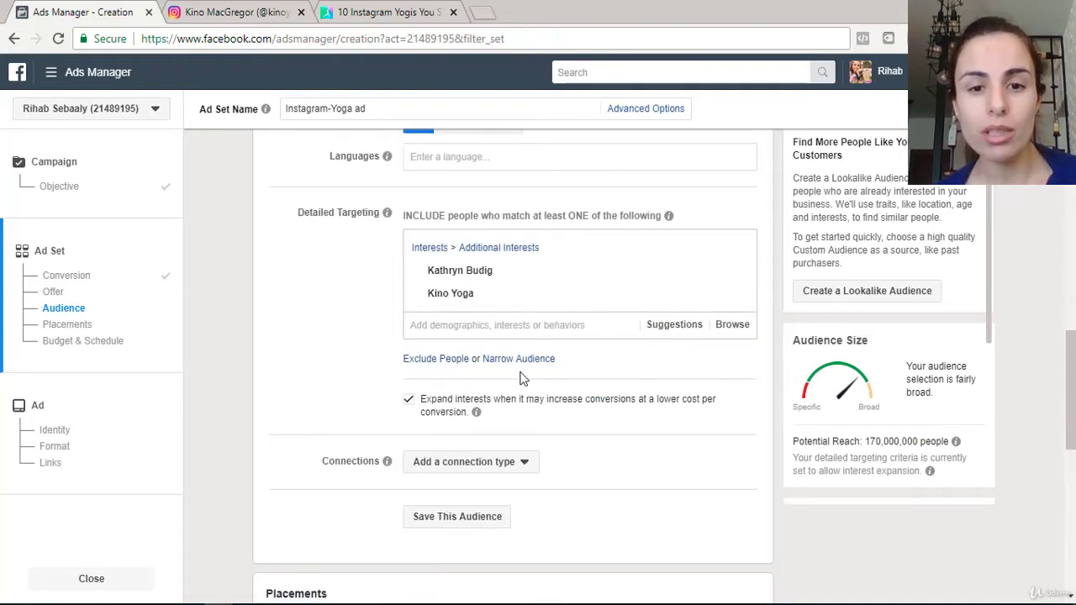
click(530, 358)
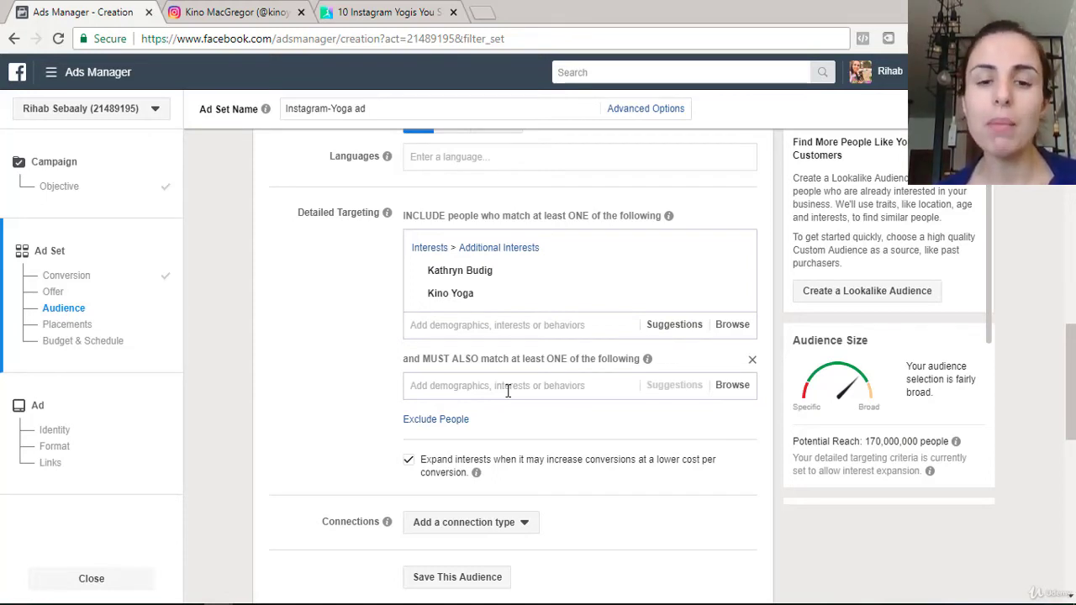
Switch to Edit Placements and set Device Types to Mobile Only.
scroll(509, 395, down, 3)
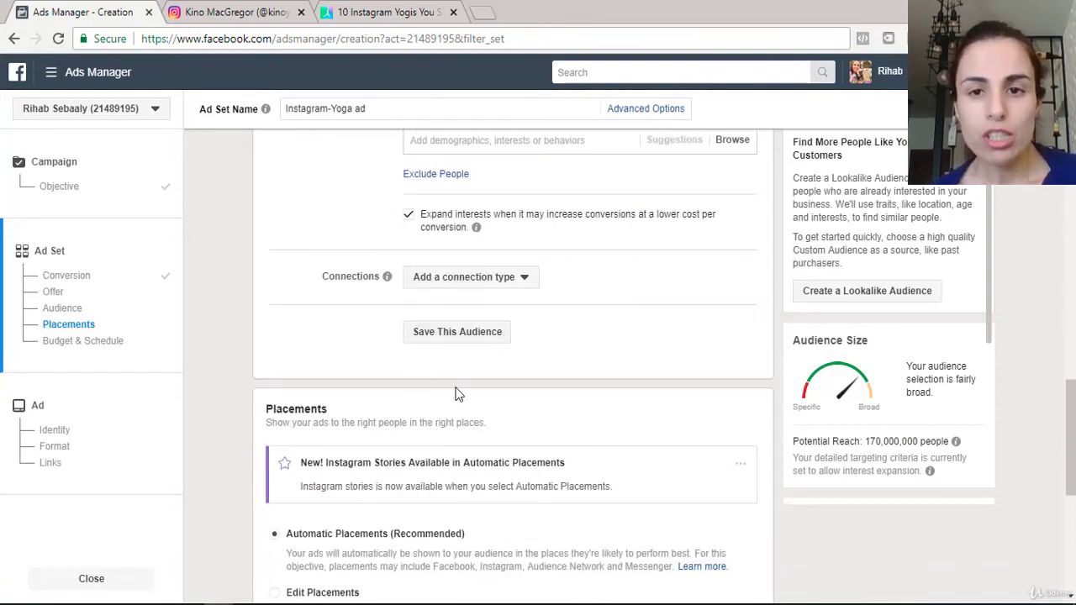
scroll(620, 321, down, 2)
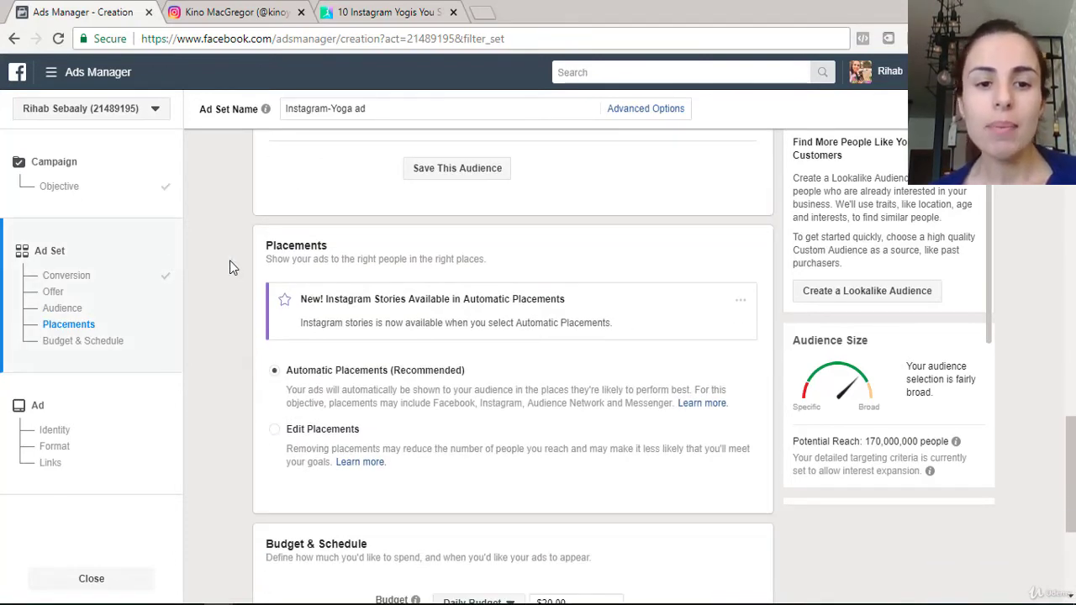
click(276, 430)
scroll(426, 468, down, 1)
scroll(426, 460, down, 2)
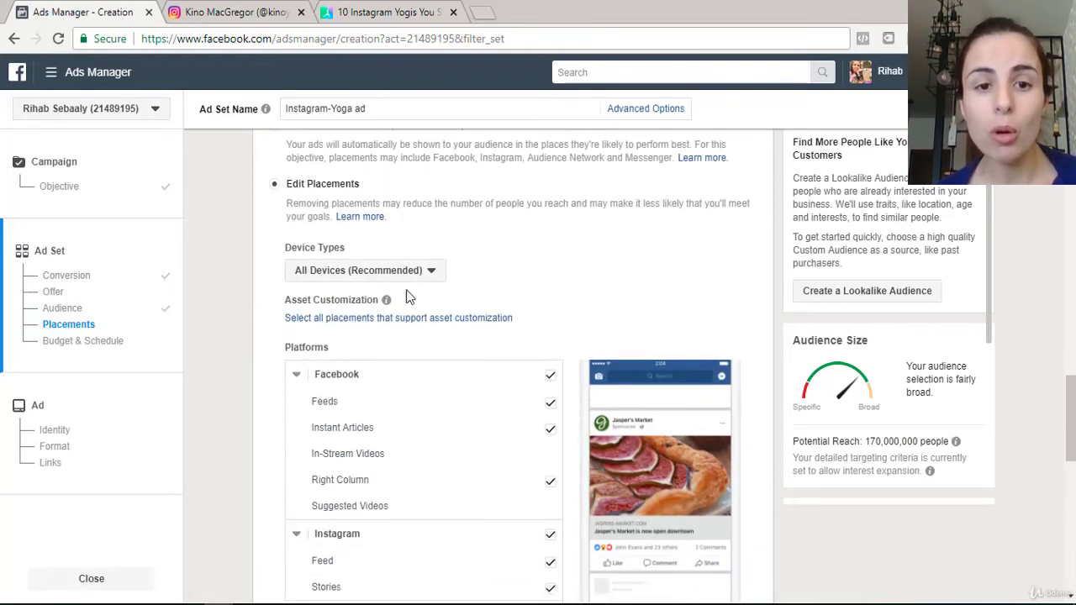
click(417, 272)
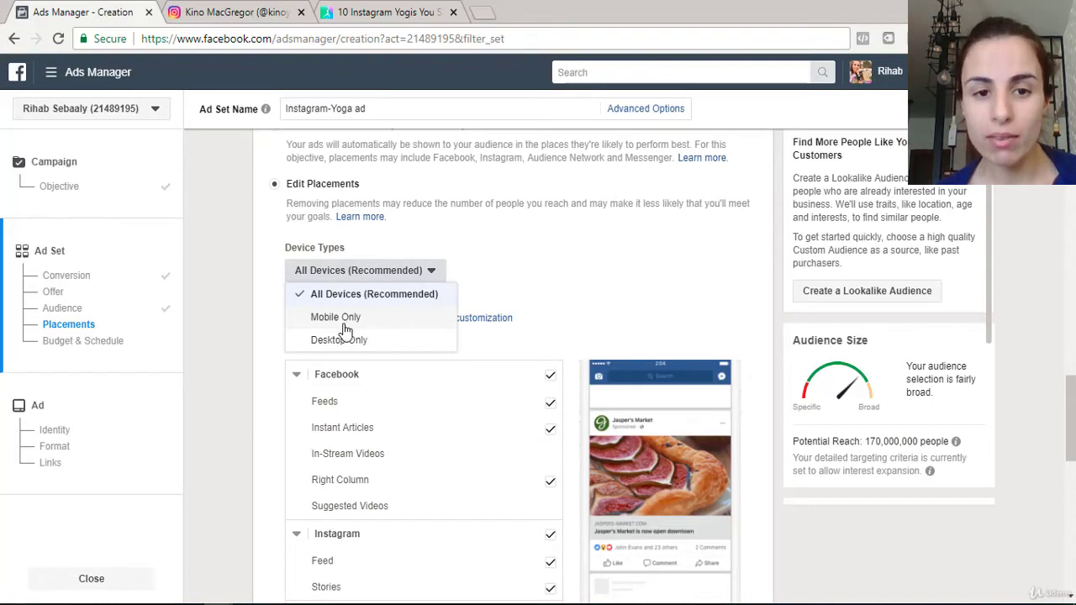
click(344, 323)
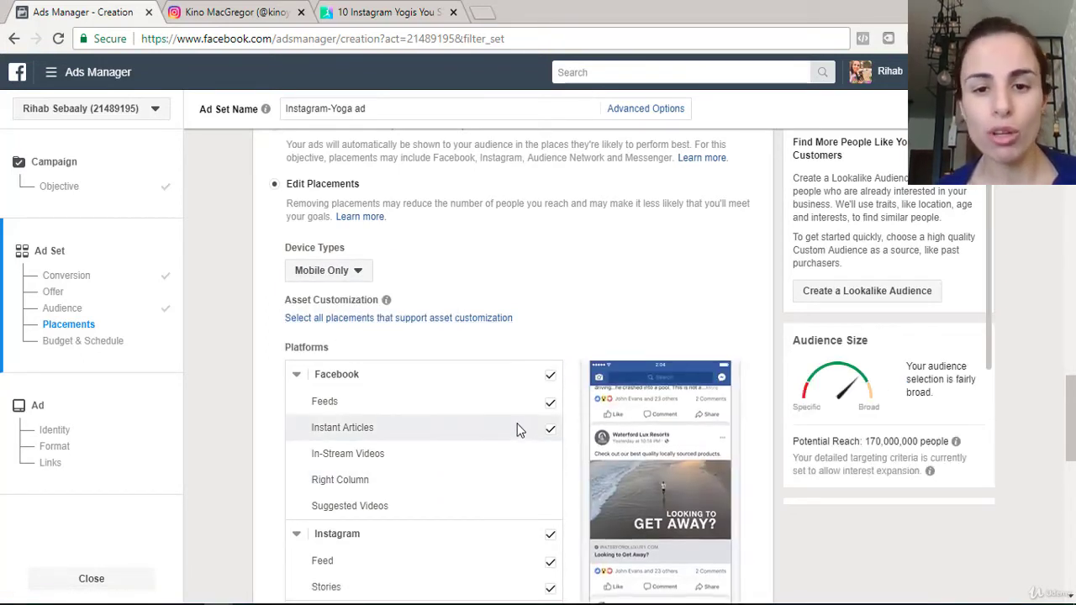
Uncheck the Facebook, Audience Network and Messenger platforms, leaving only Instagram.
click(551, 378)
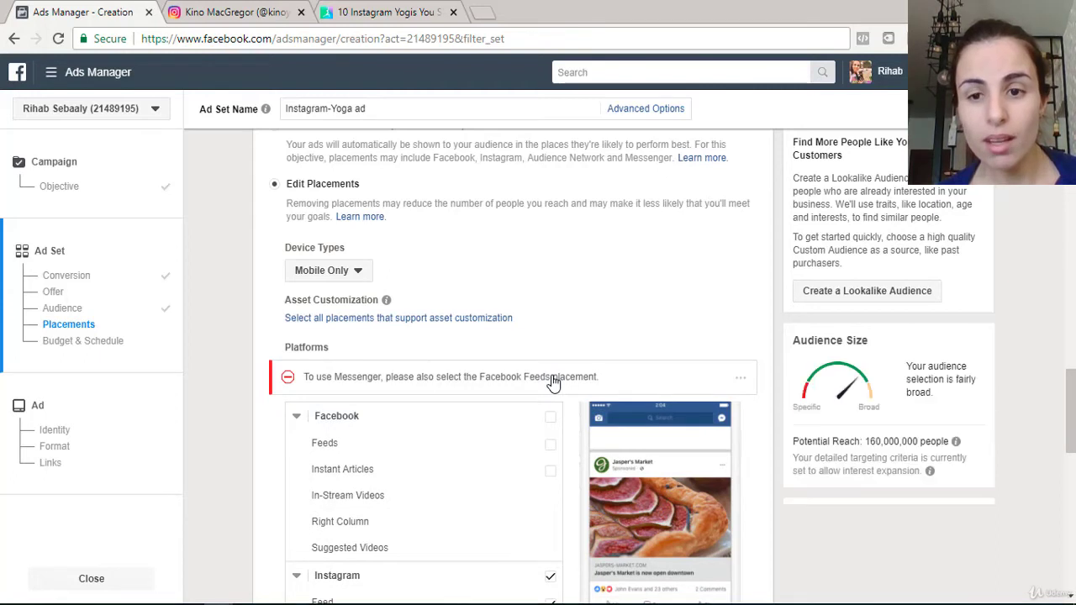
mouse_move(930, 472)
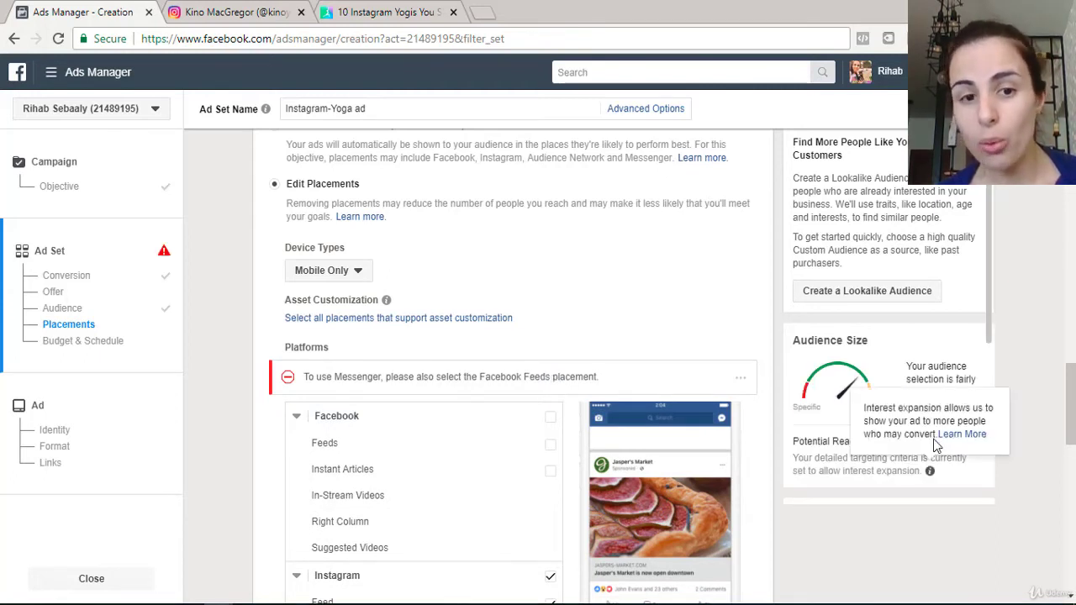
scroll(420, 497, down, 2)
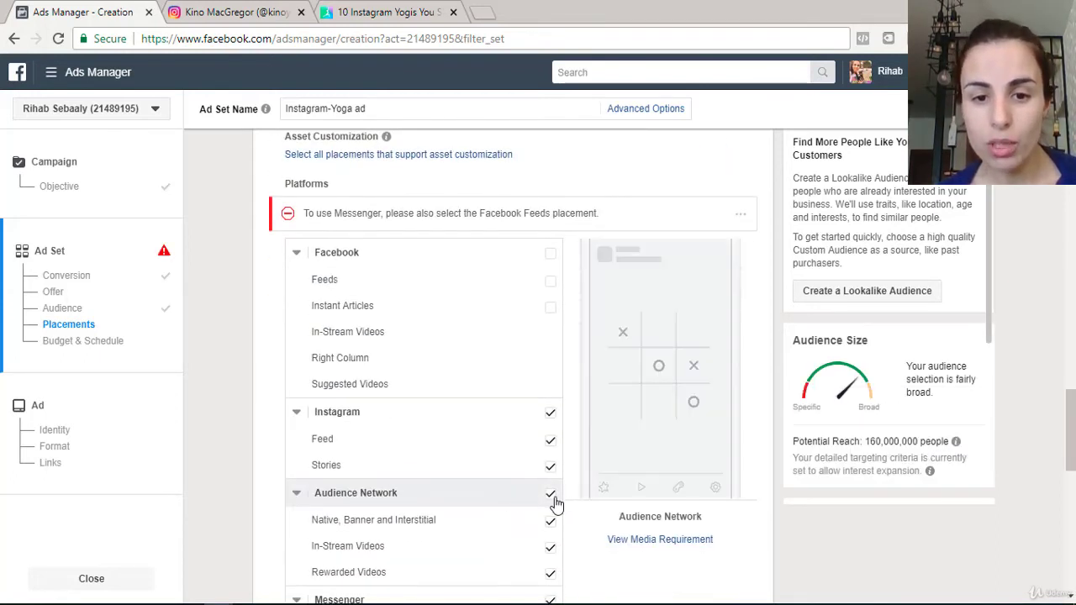
click(551, 495)
scroll(551, 504, down, 1)
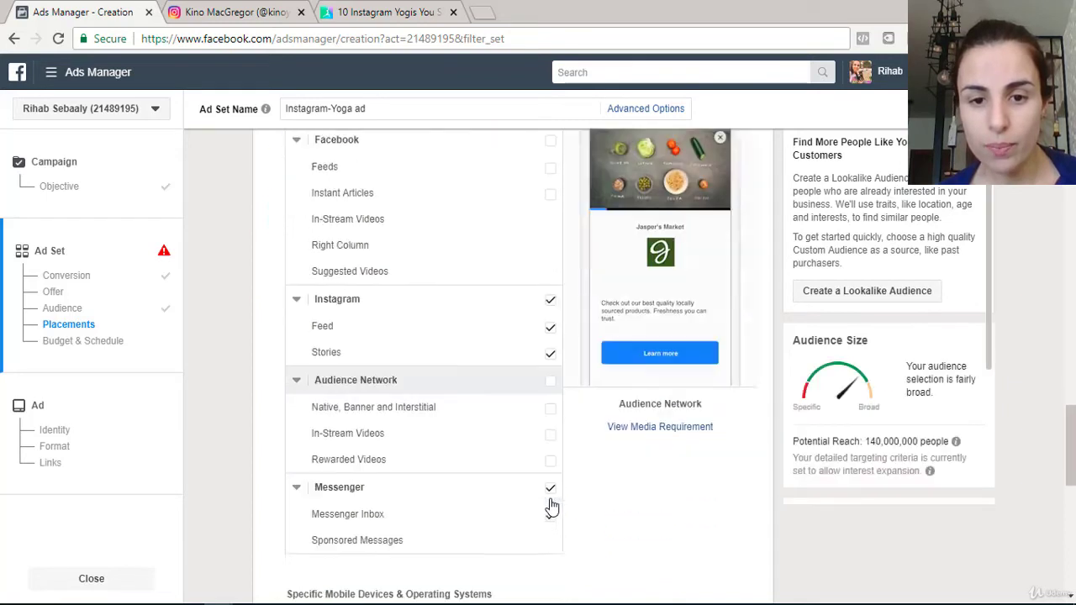
scroll(550, 506, down, 1)
click(550, 440)
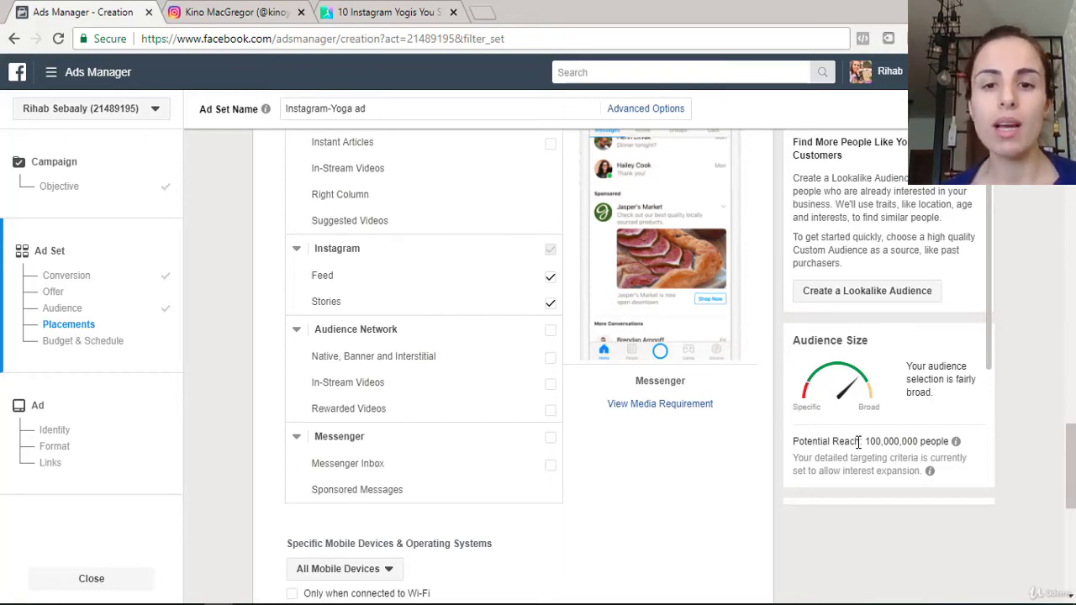
scroll(495, 437, up, 5)
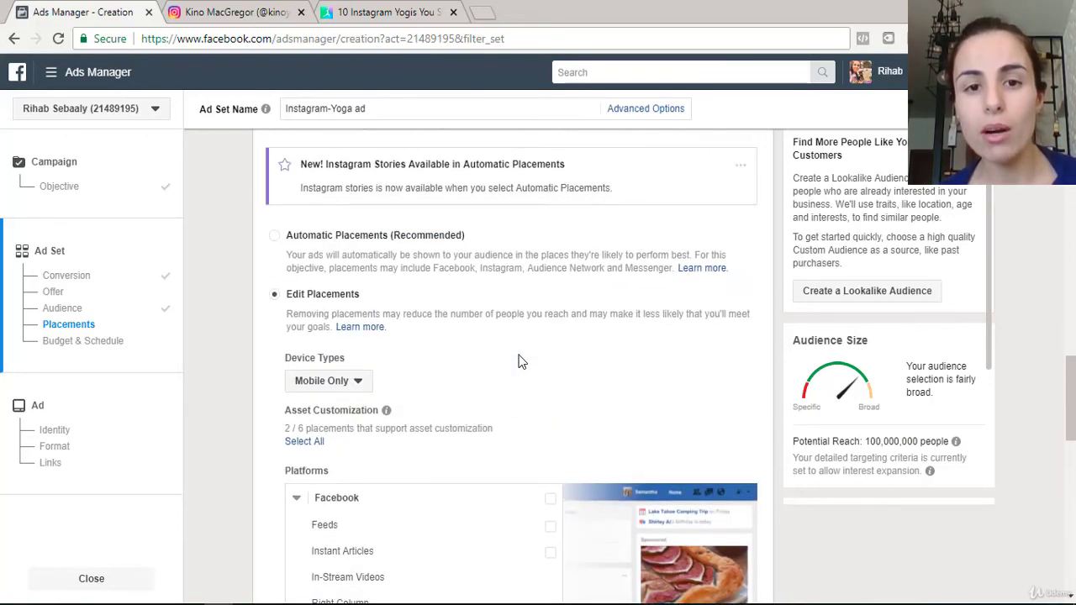
Uncheck 'Expand interests' under Detailed Targeting, narrowing potential reach to 59,000 people.
scroll(519, 362, up, 5)
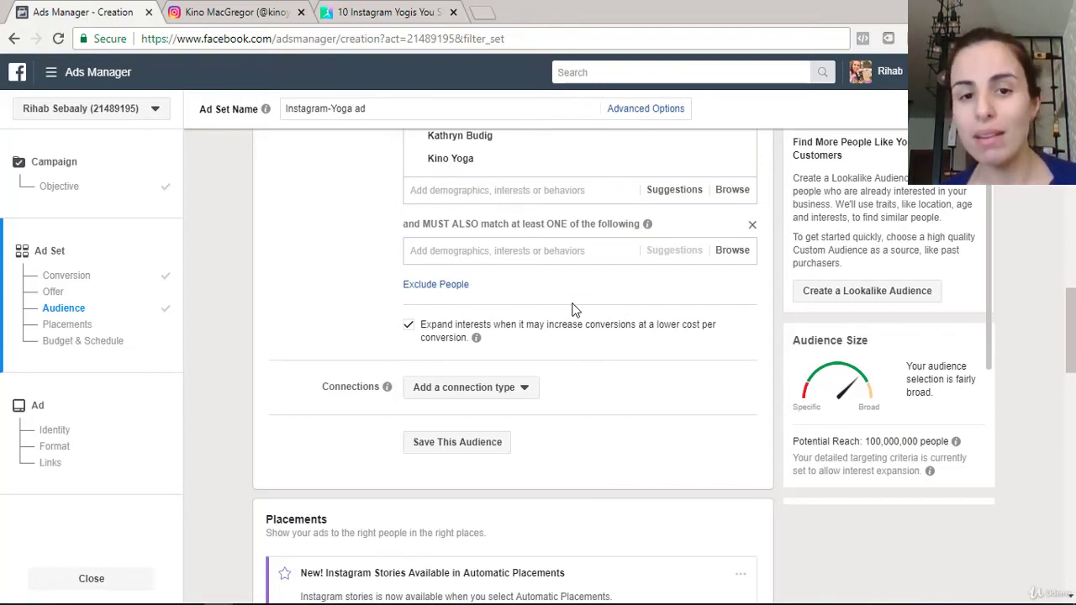
click(412, 329)
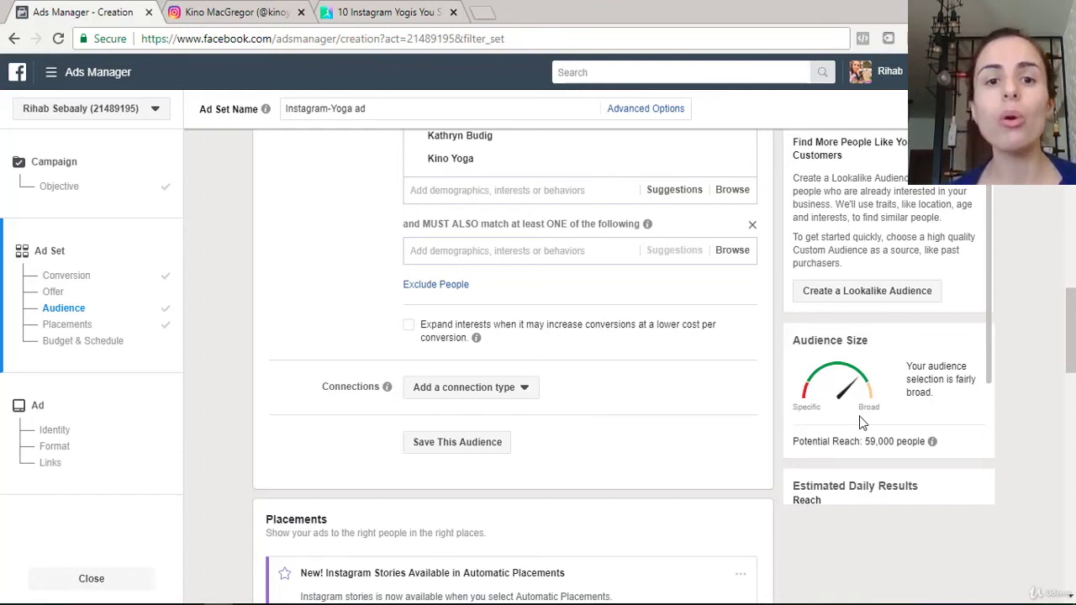
scroll(502, 340, up, 2)
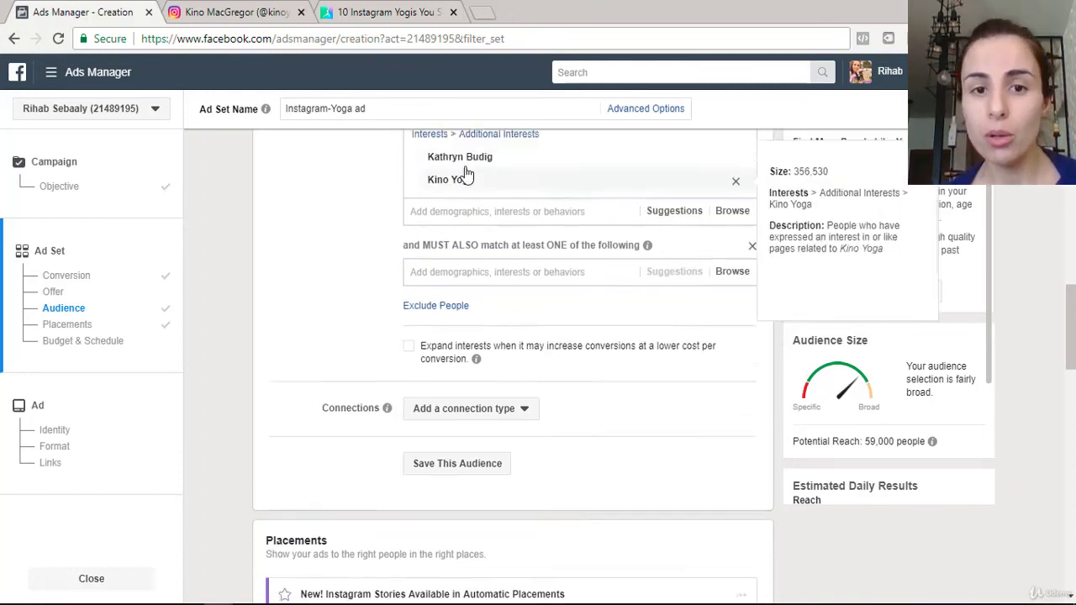
mouse_move(554, 327)
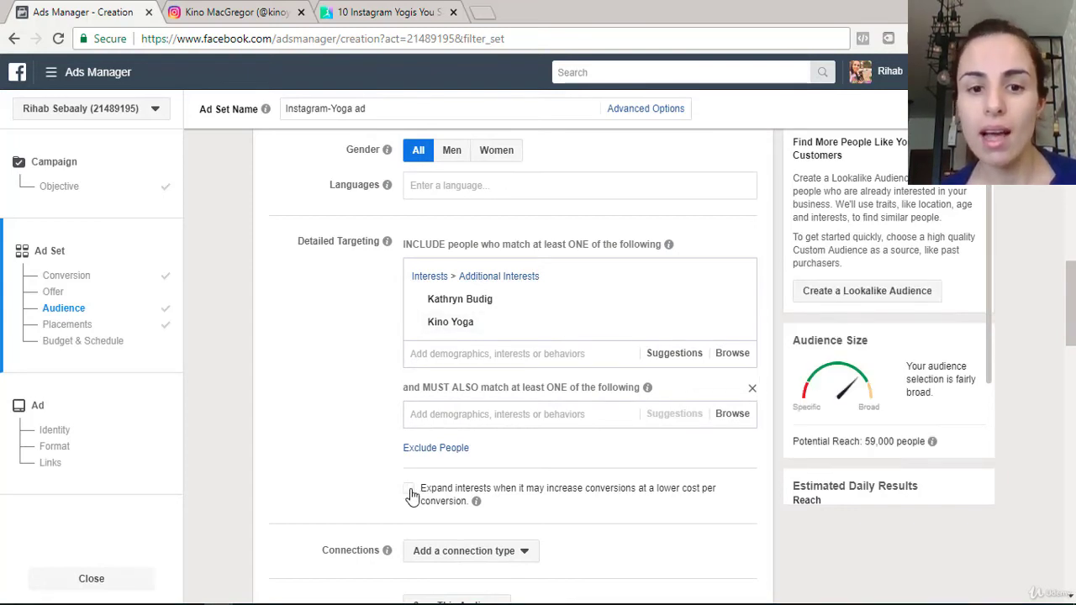
mouse_move(932, 442)
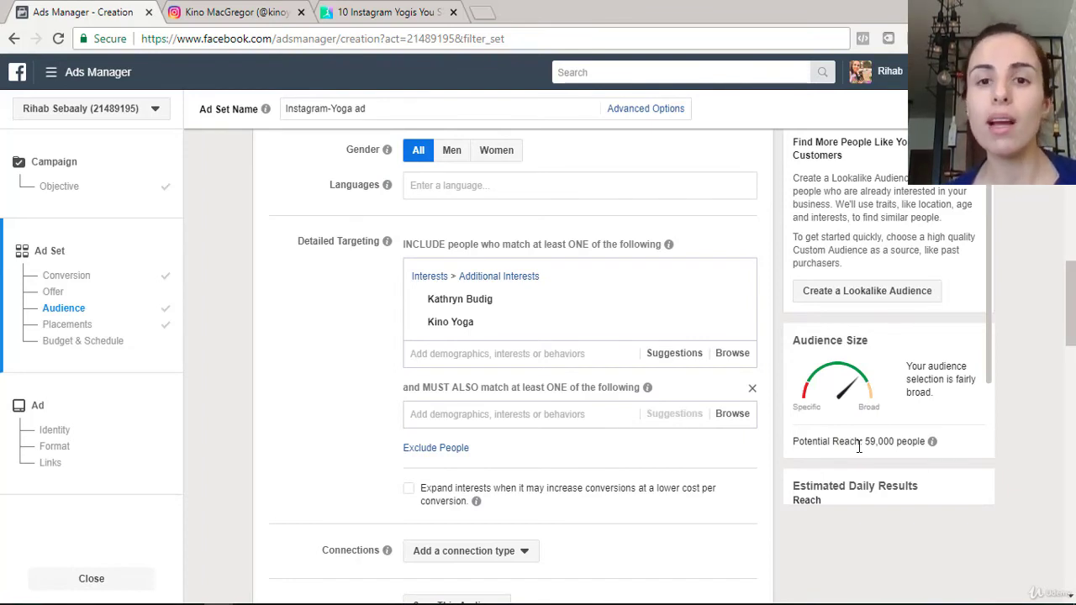
scroll(529, 421, down, 8)
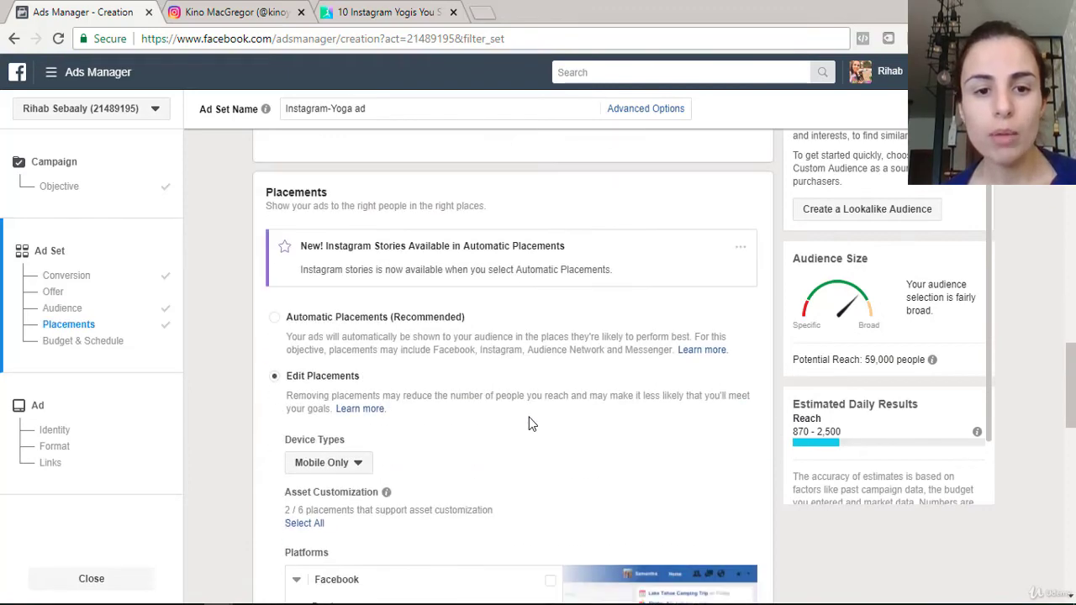
Move past Placements and Budget & Schedule and continue from the ad set to the Ad step.
scroll(528, 417, down, 5)
scroll(471, 295, up, 2)
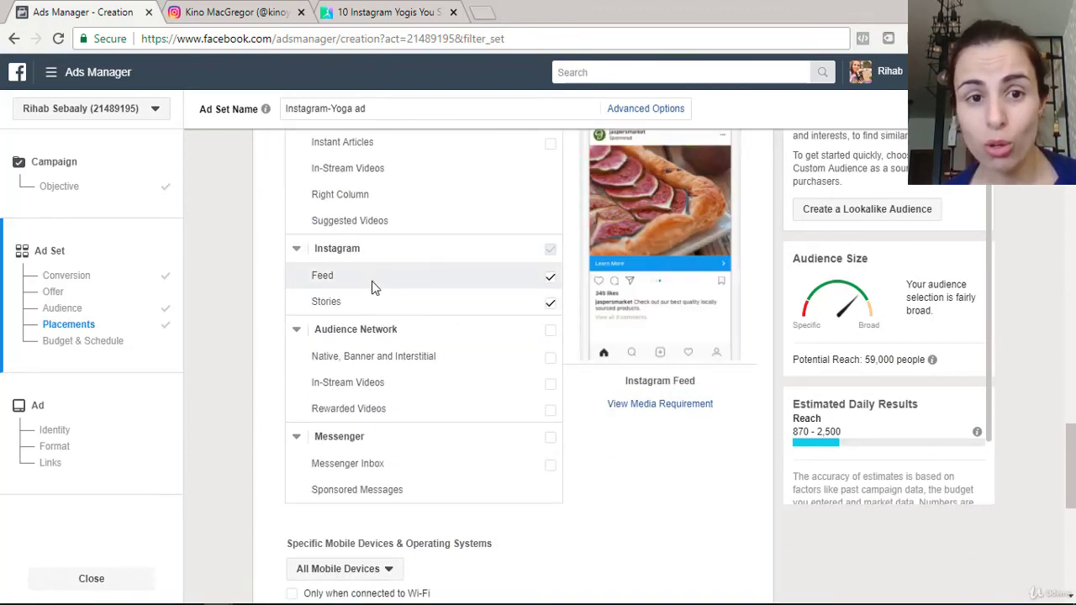
scroll(479, 290, down, 3)
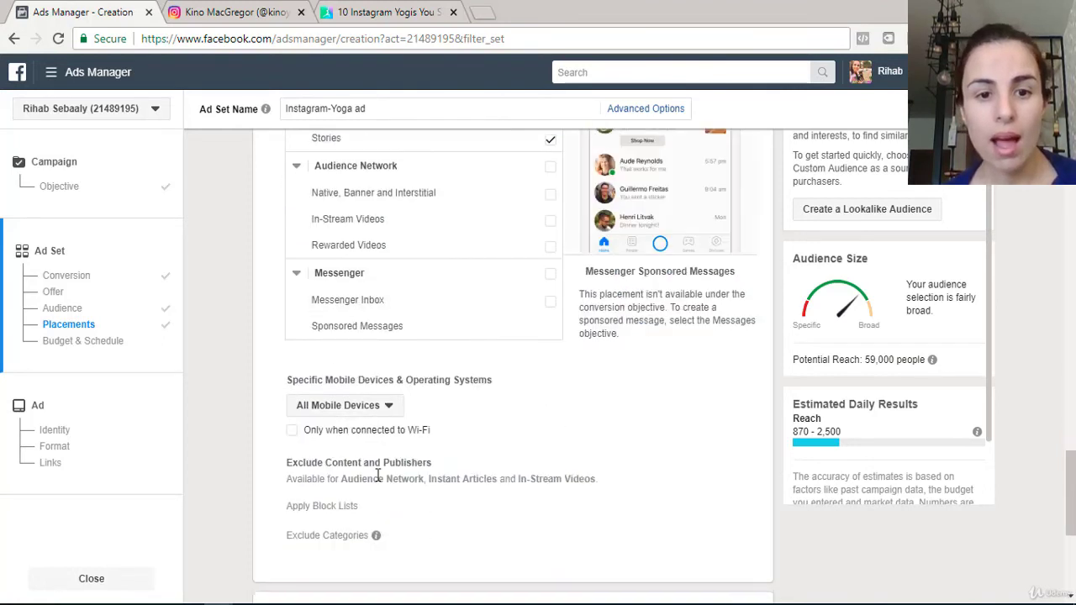
scroll(533, 391, down, 3)
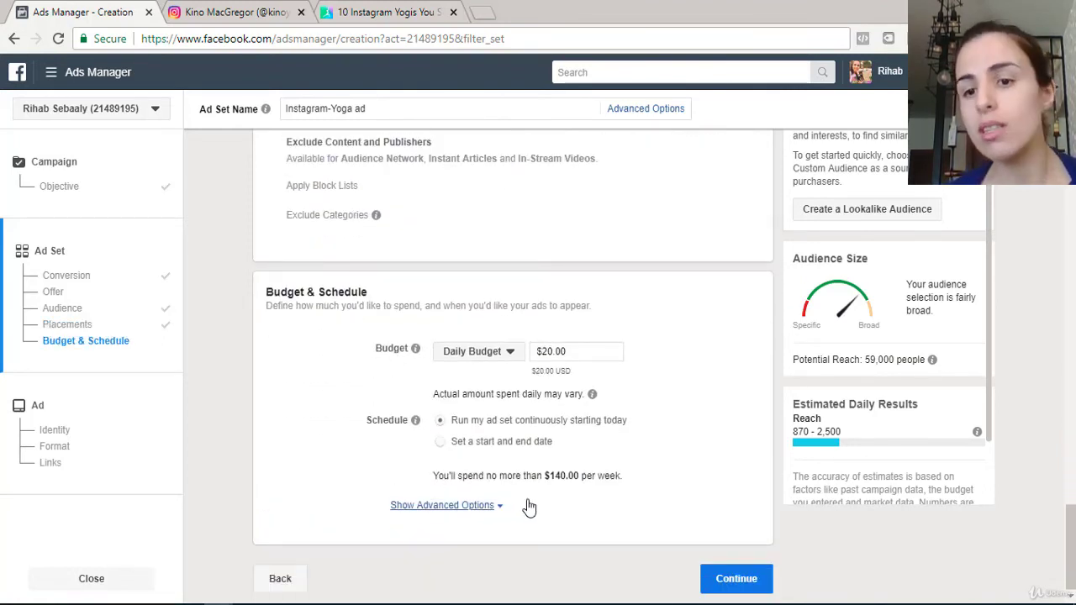
click(731, 580)
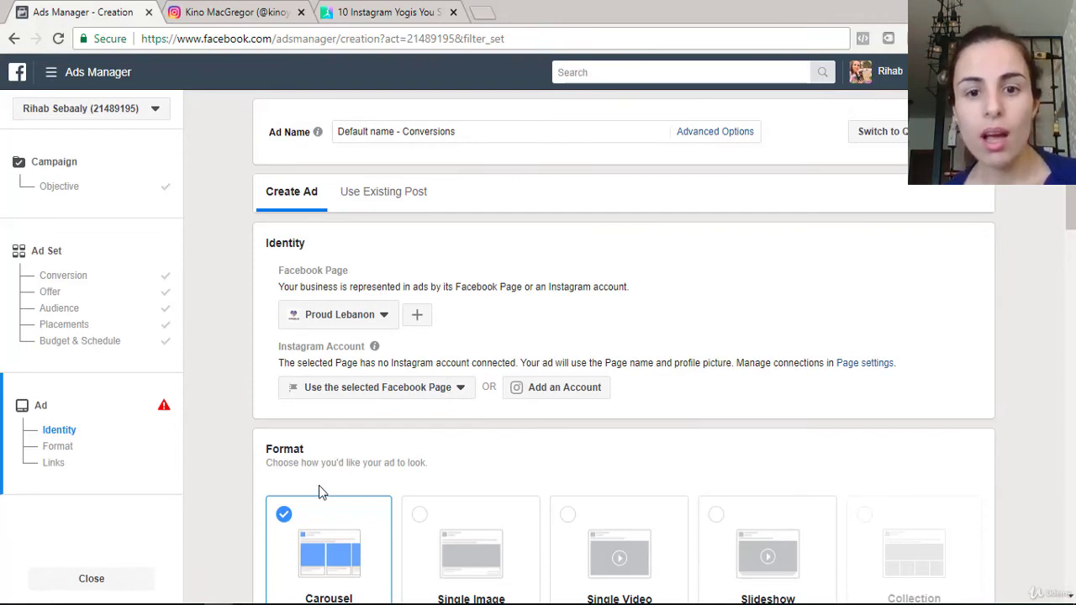
Choose the Single Image format in place of Carousel.
scroll(319, 485, down, 2)
scroll(318, 485, up, 2)
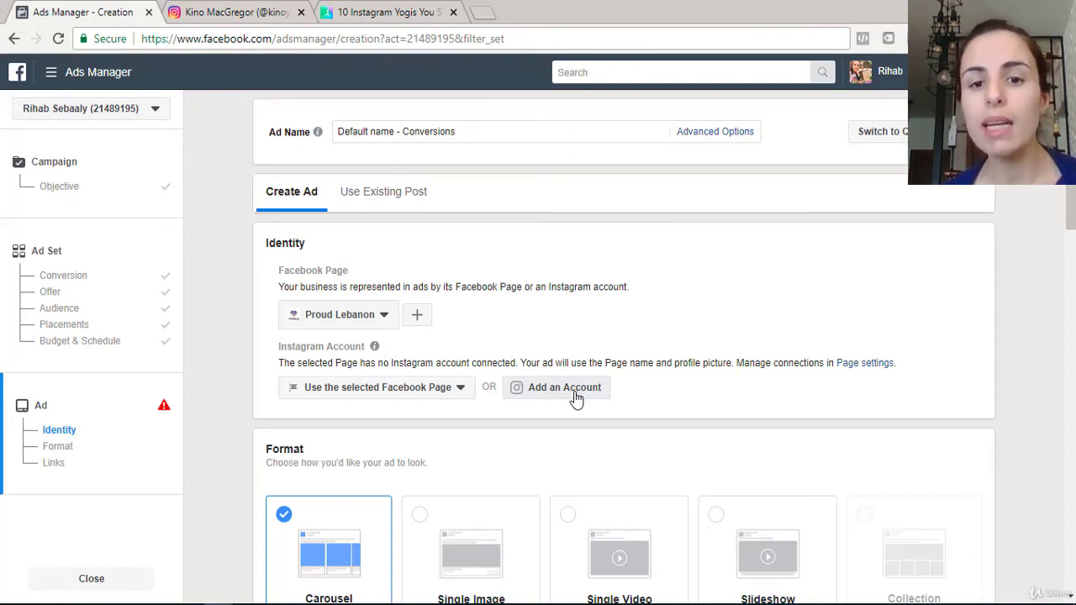
scroll(574, 399, down, 3)
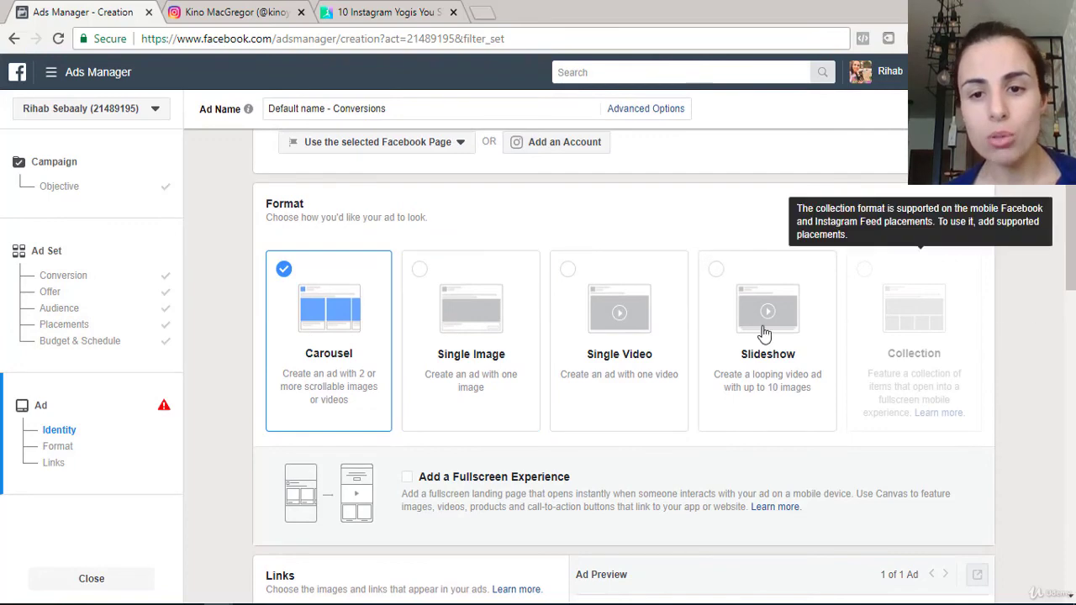
click(445, 328)
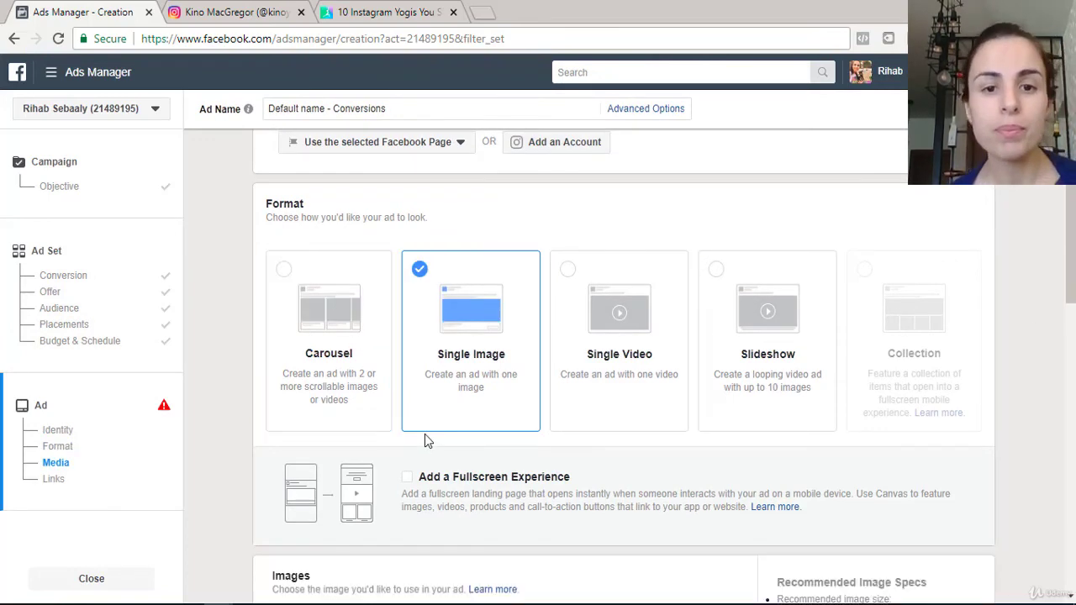
scroll(424, 433, down, 4)
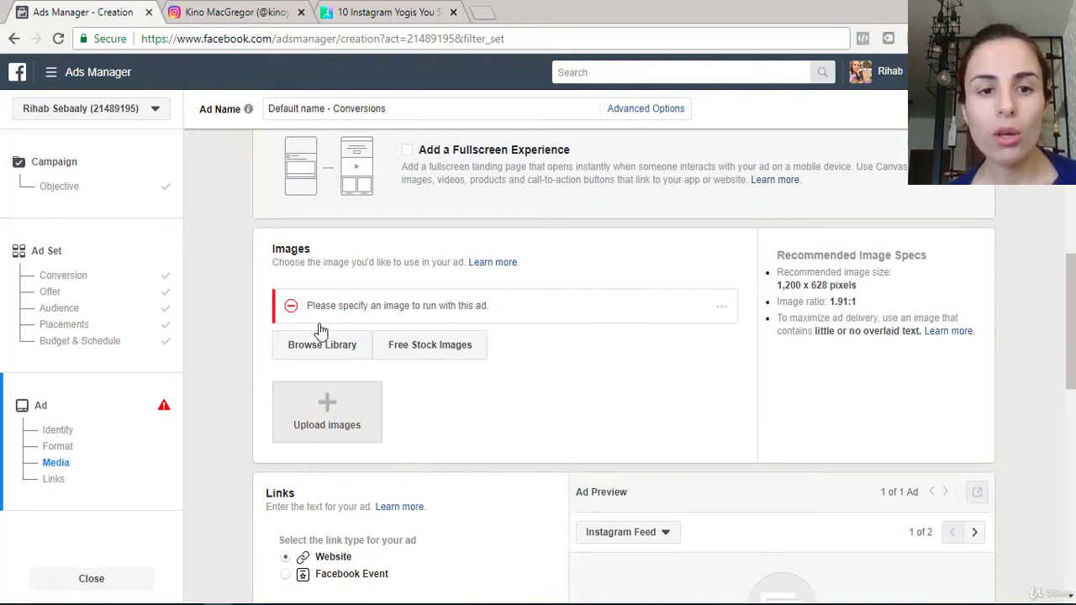
Upload social-1834010_1920 (1) from Downloads as the ad image.
click(334, 408)
click(370, 388)
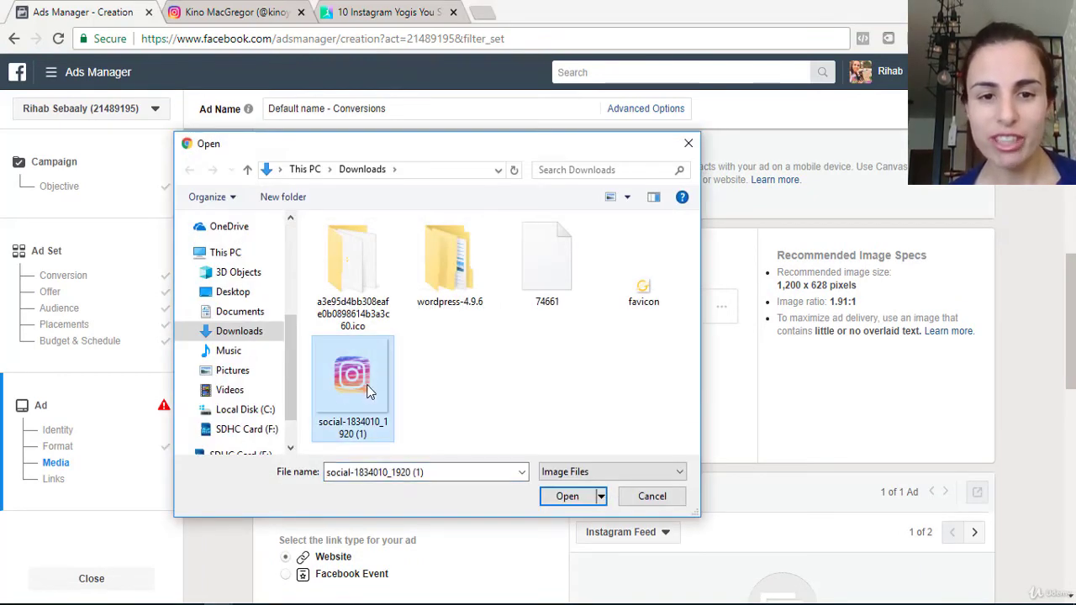
click(580, 498)
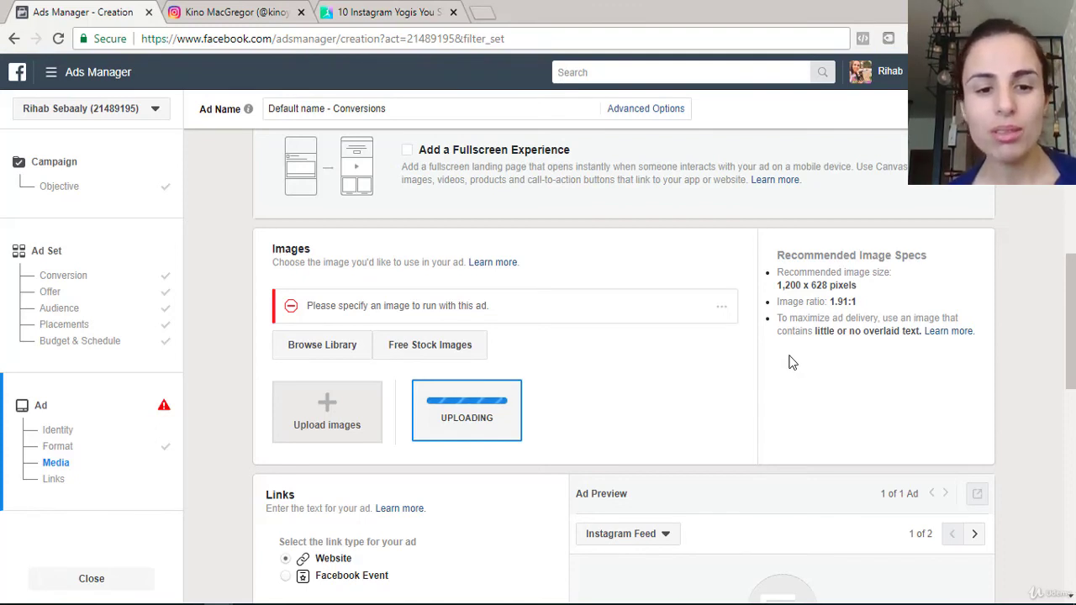
scroll(792, 363, down, 3)
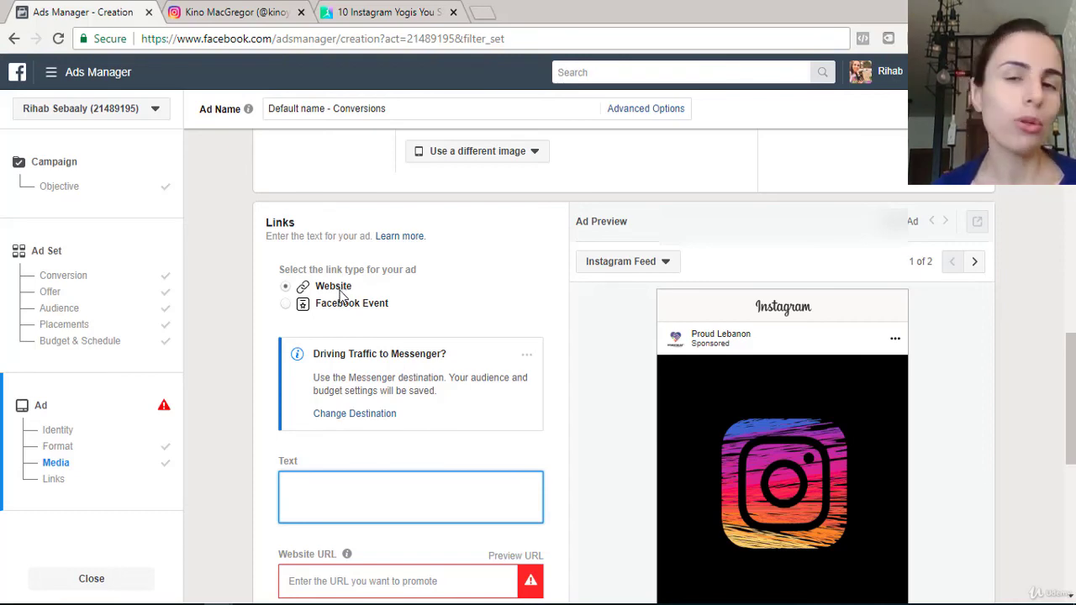
Enter the ad text "Visit Our store to get 50% sale on this yoga outfit. Offer is limited!".
scroll(340, 294, down, 1)
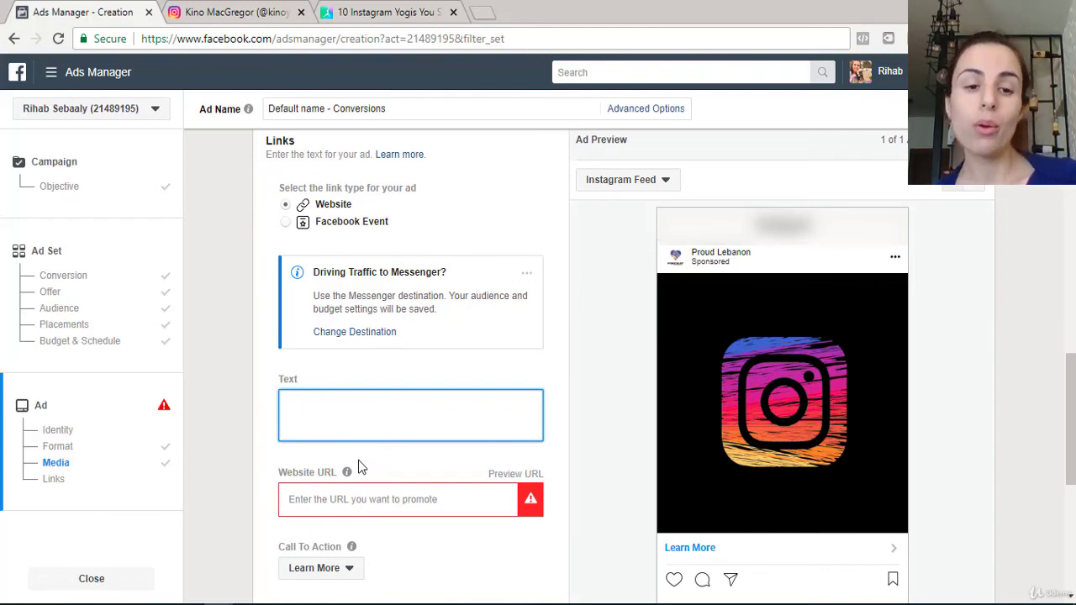
scroll(656, 437, down, 2)
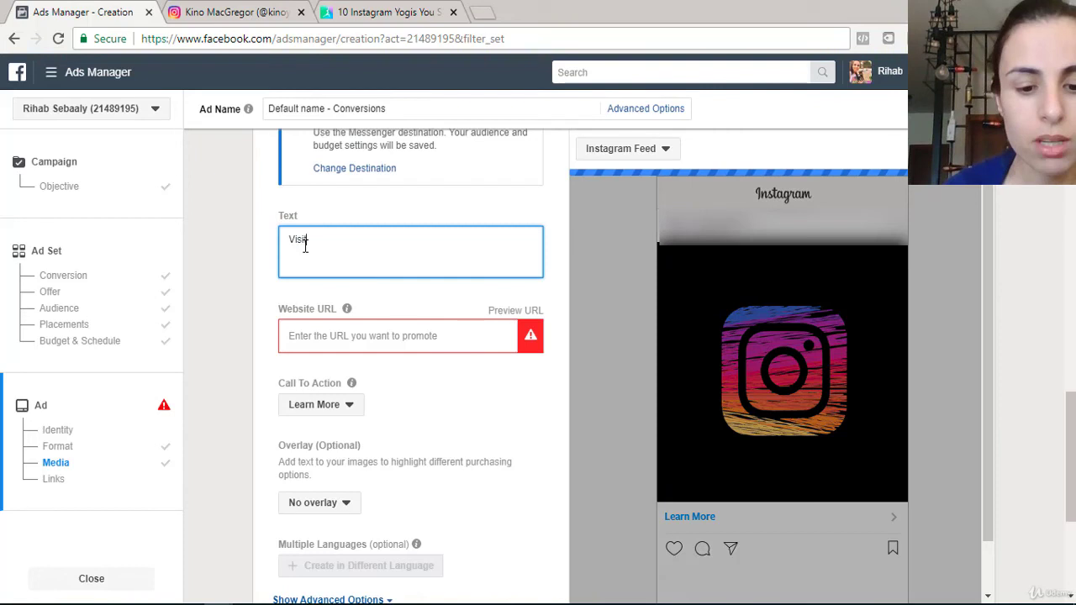
text(Our sto)
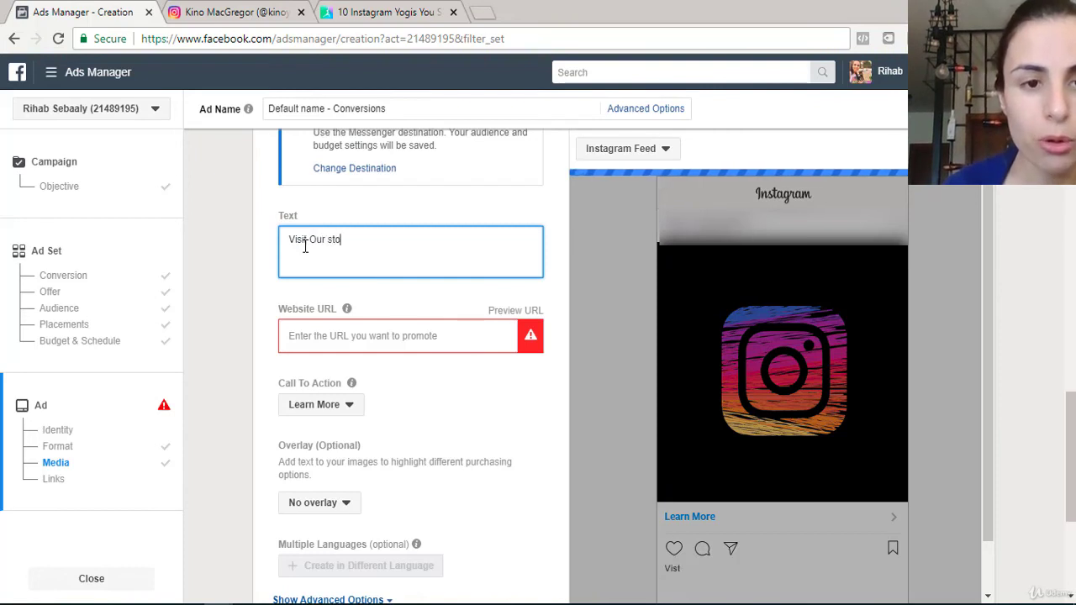
text(re to get)
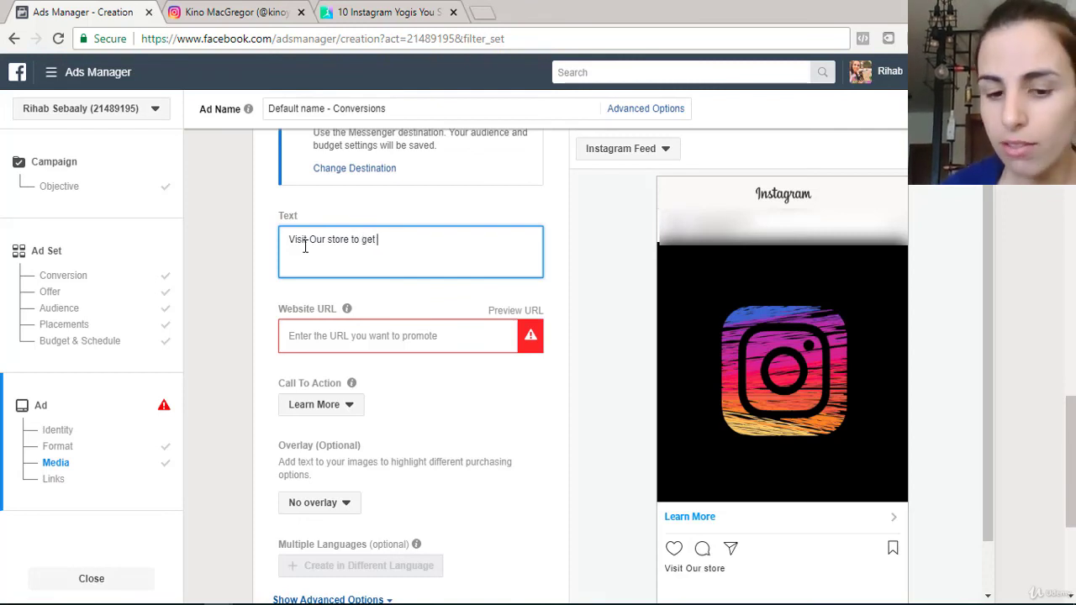
text( 50% sale on this yoga outfit)
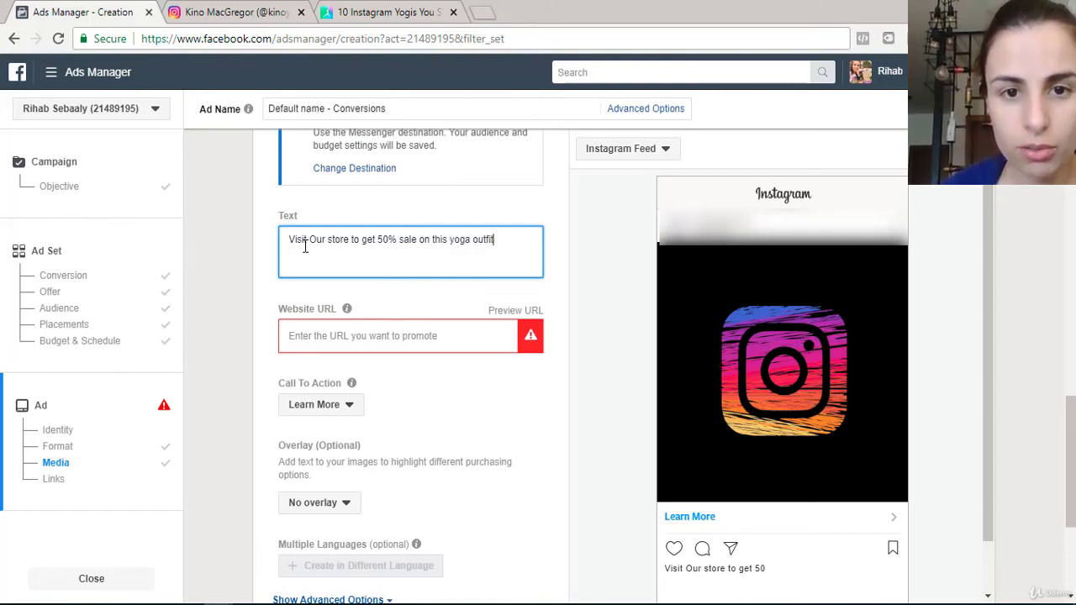
text(fer is limited!)
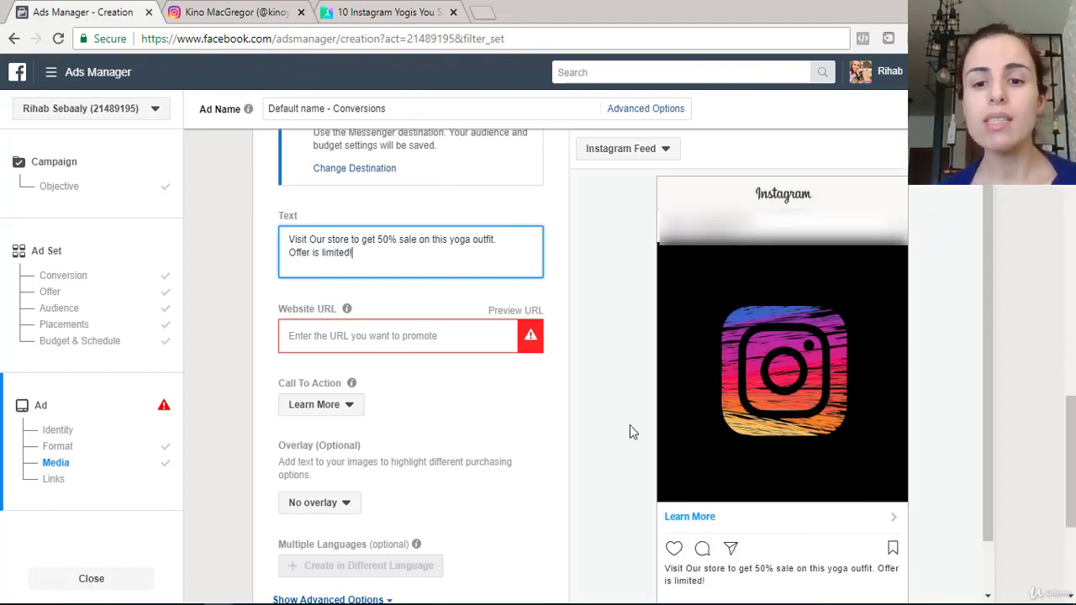
scroll(683, 464, down, 1)
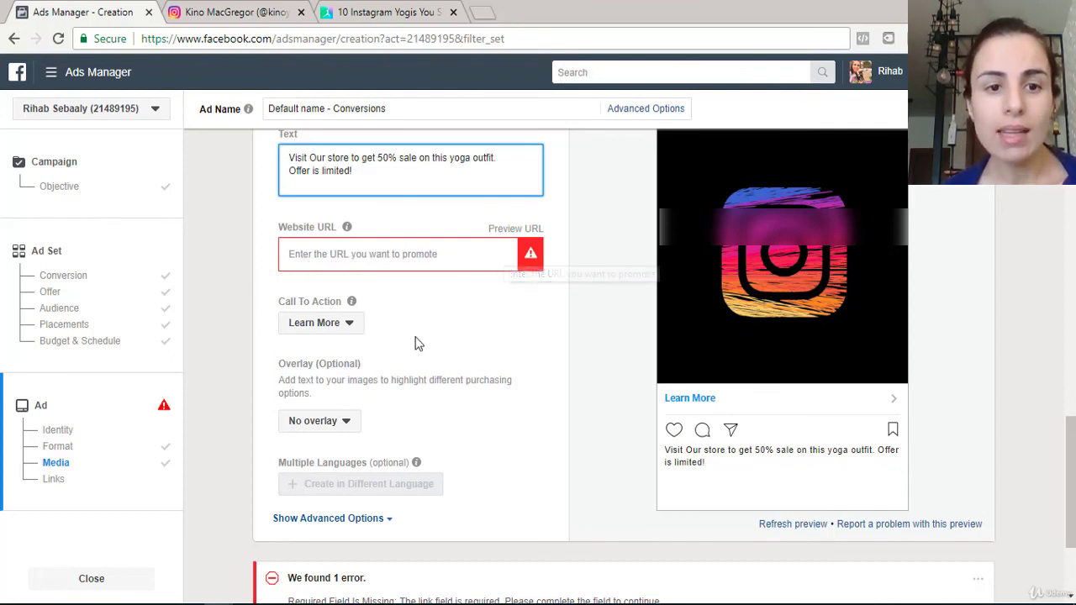
Set the Call To Action dropdown to Get Offer instead of Learn More.
click(339, 327)
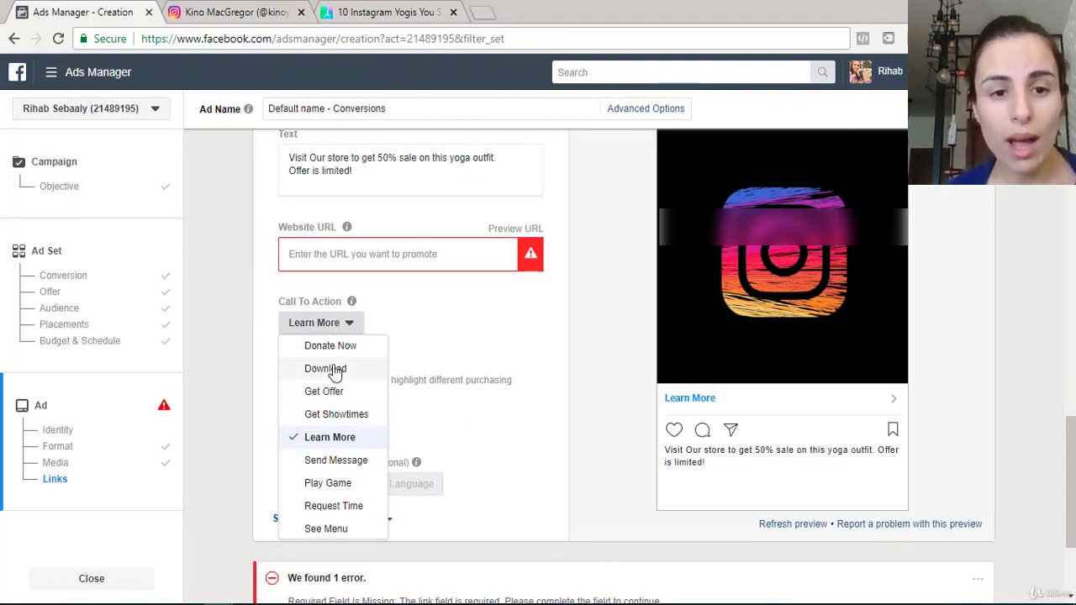
click(323, 392)
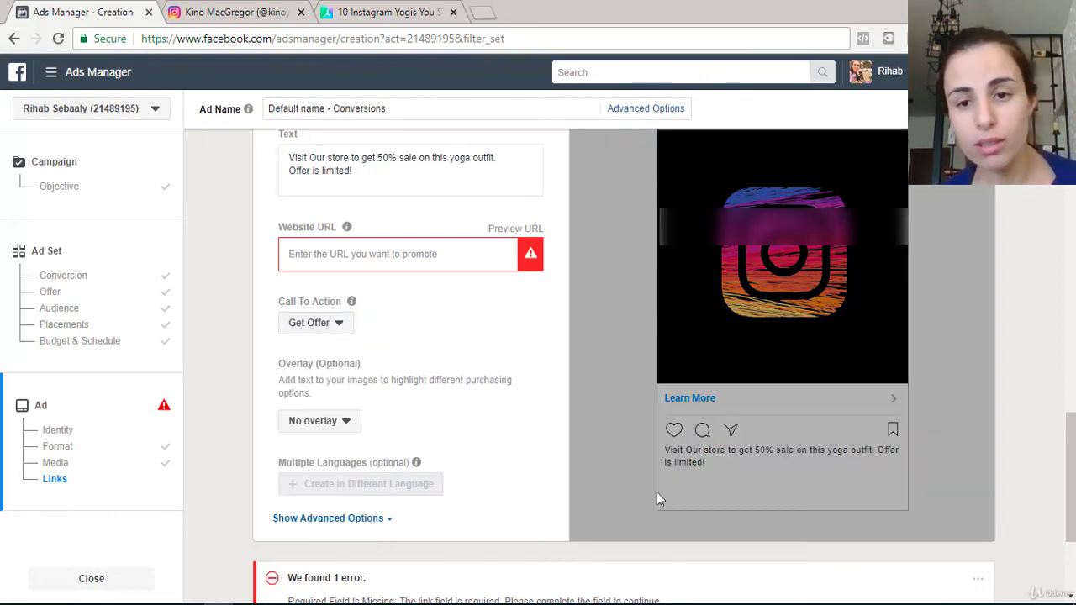
scroll(656, 492, down, 2)
scroll(376, 225, up, 2)
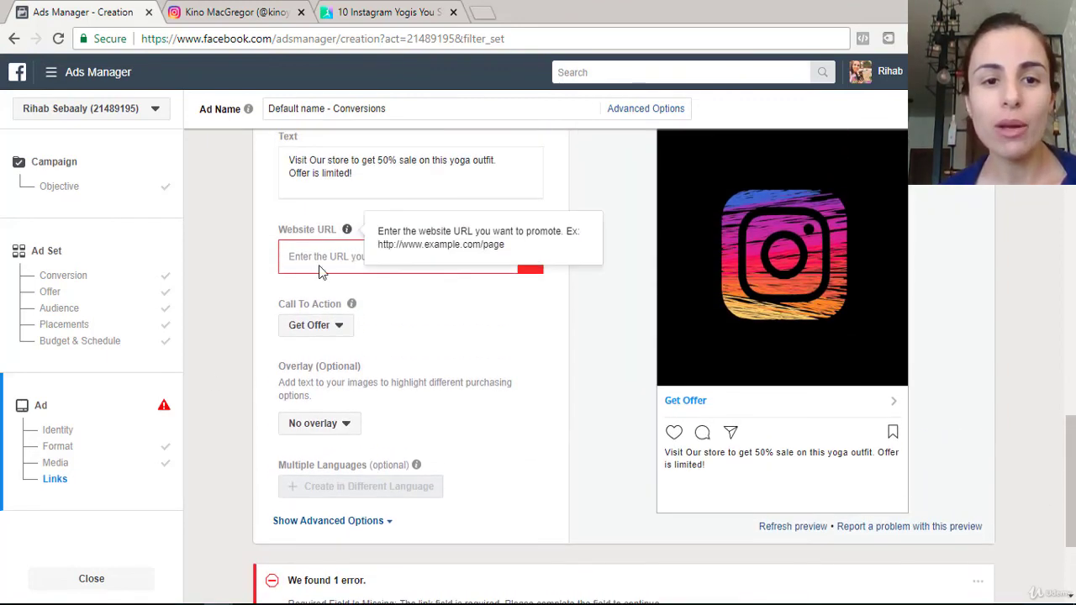
scroll(952, 443, down, 2)
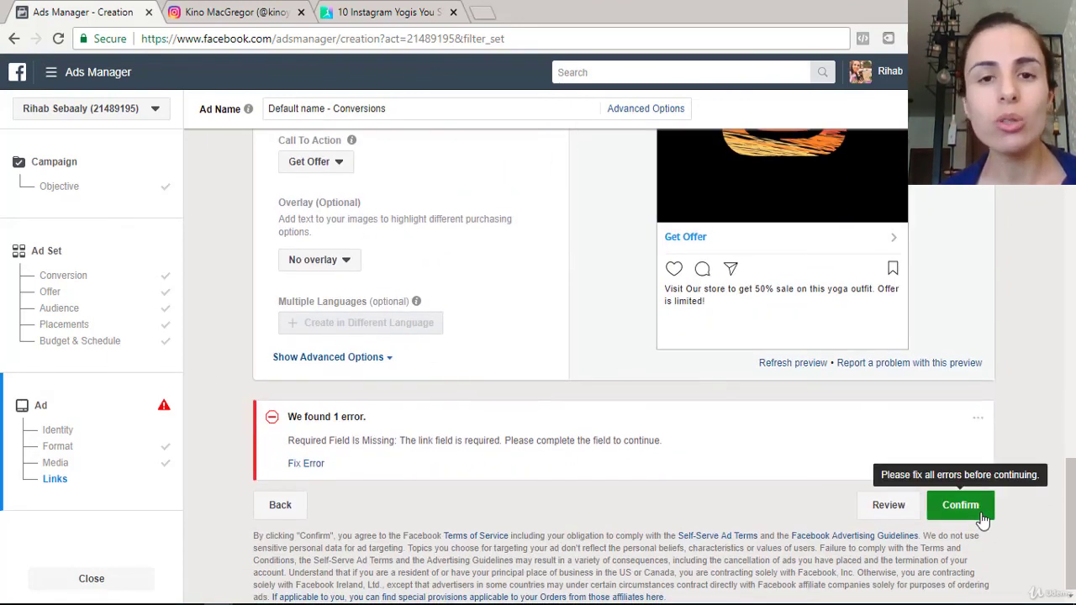